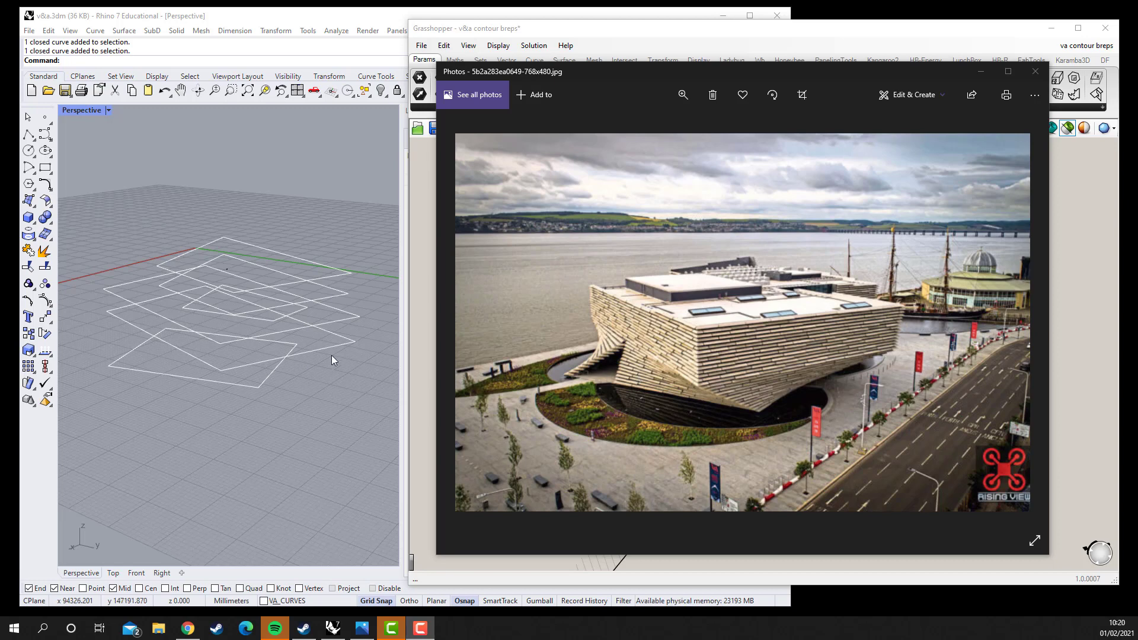
Step: Bring Rhino's Perspective viewport back in front of the V&A Dundee photo
right_click_drag(237, 350, 248, 354)
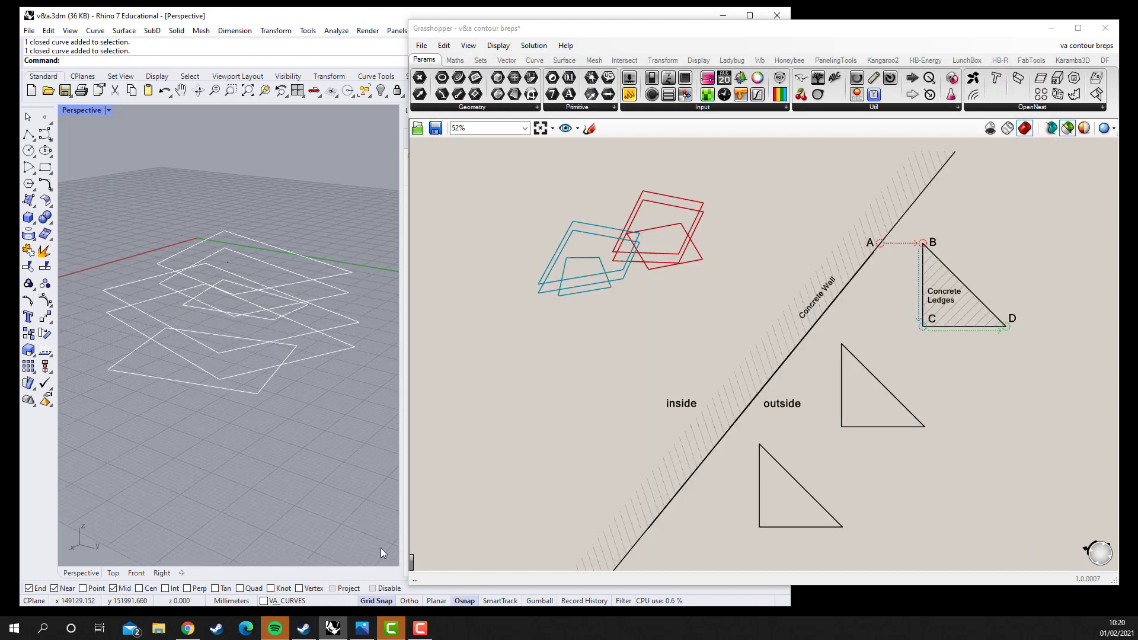
Step: Glance at the V&A Dundee photo, then orbit Rhino's Perspective view around the outline curves
left_click(362, 628)
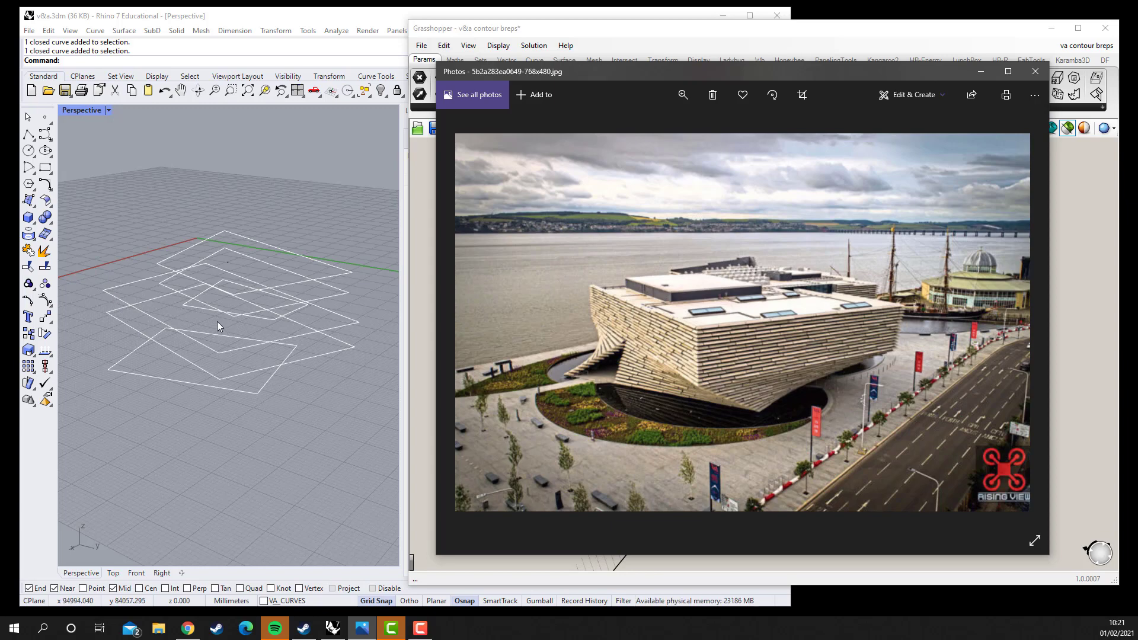
right_click_drag(191, 334, 248, 325)
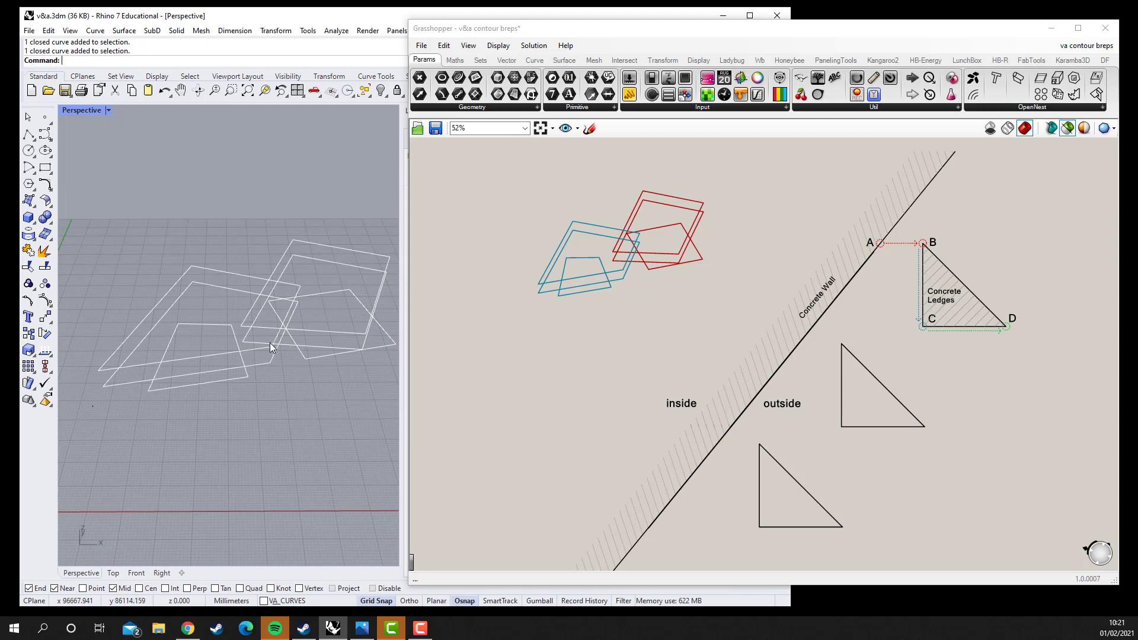
right_click_drag(297, 347, 259, 331)
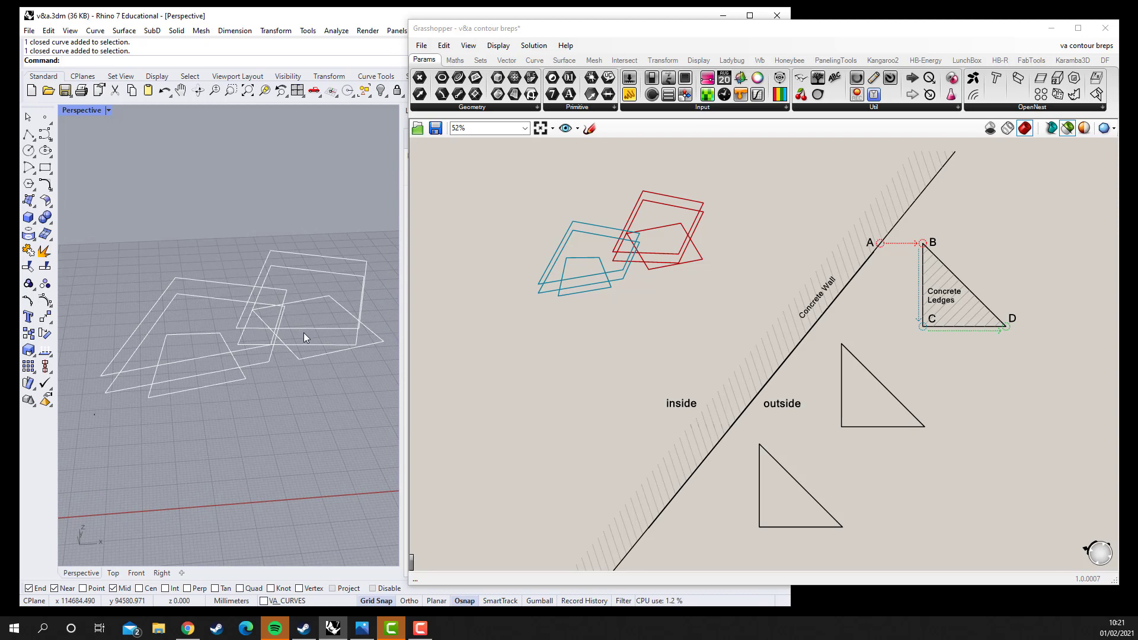
Step: Bring the V&A Dundee reference photo in front again from the taskbar
left_click(364, 629)
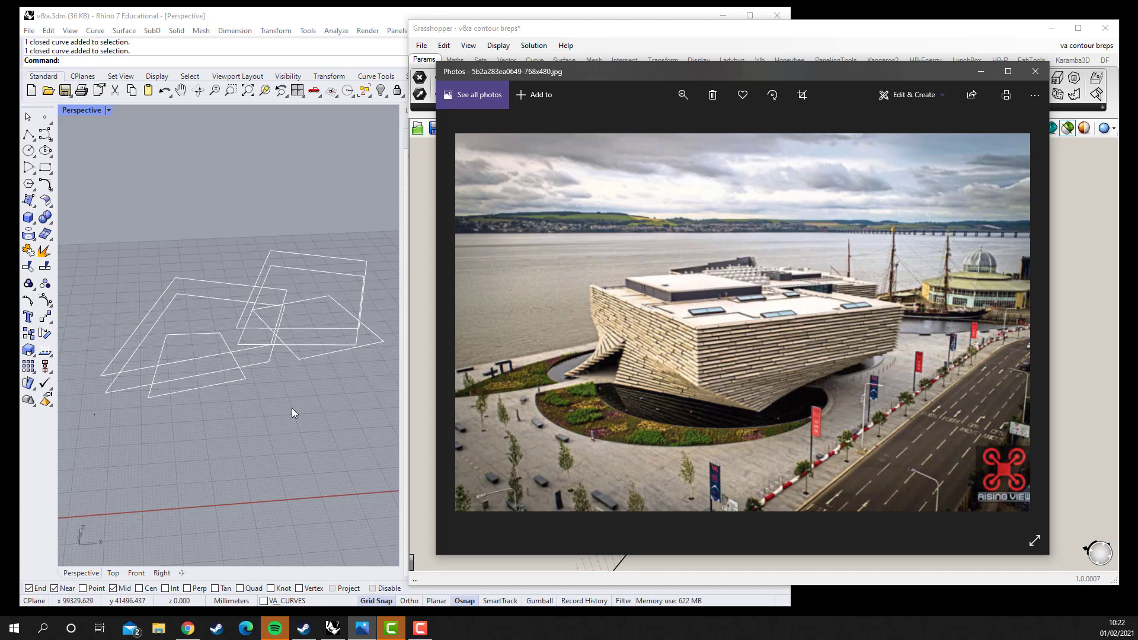
left_click(700, 34)
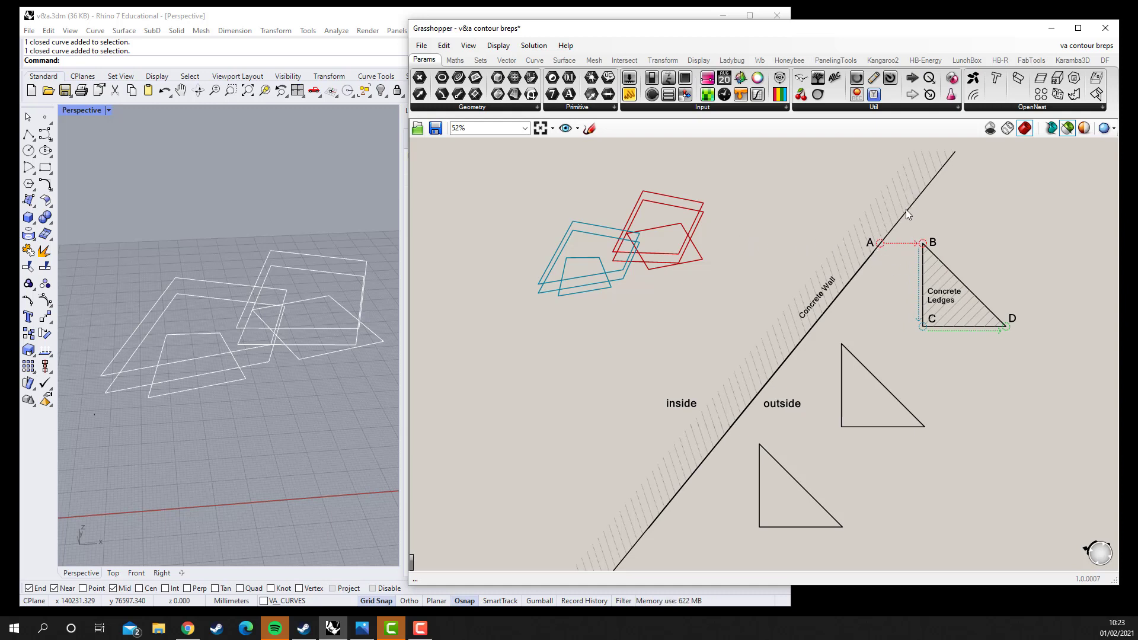
left_click(685, 452)
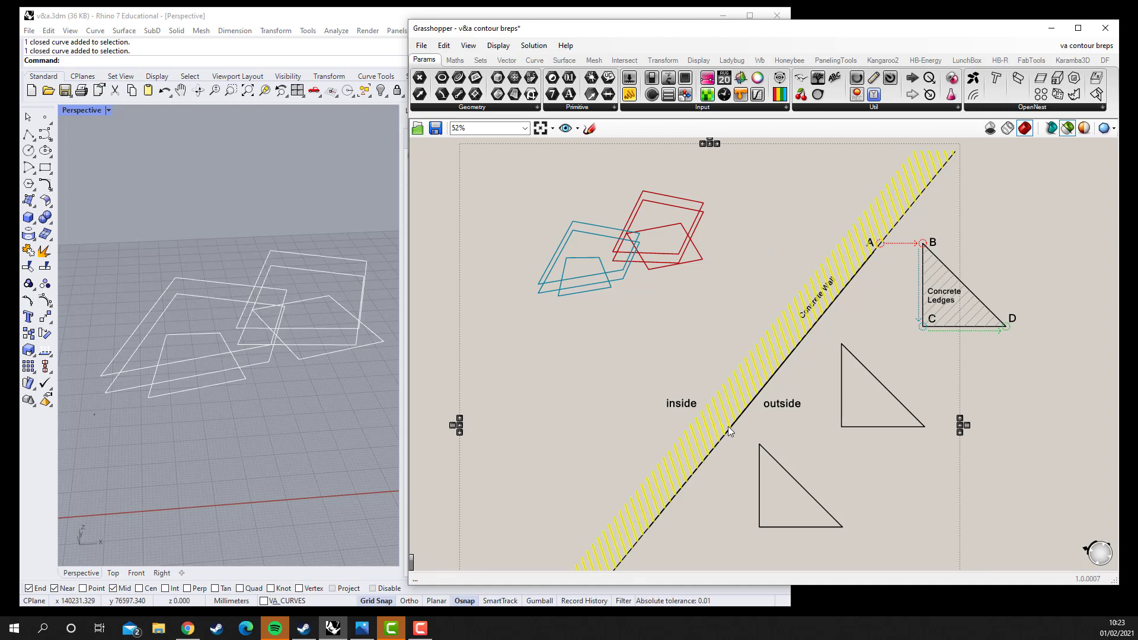
left_click(729, 337)
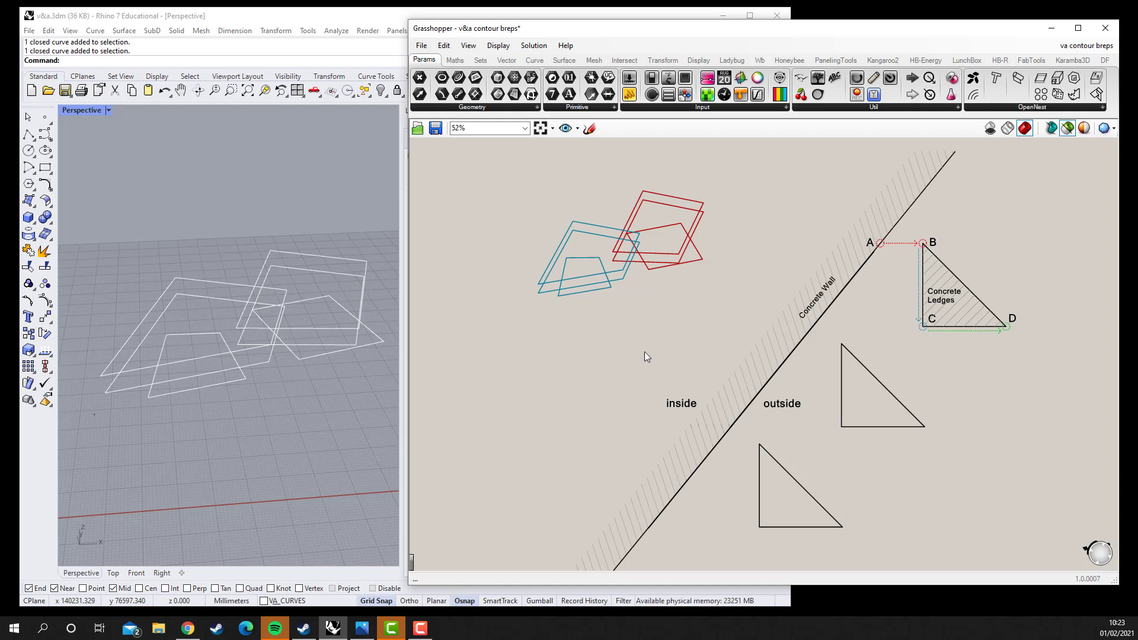
Step: Pan and zoom the canvas to 72% onto the North and South Portion loft components
scroll(648, 354, "down", 4)
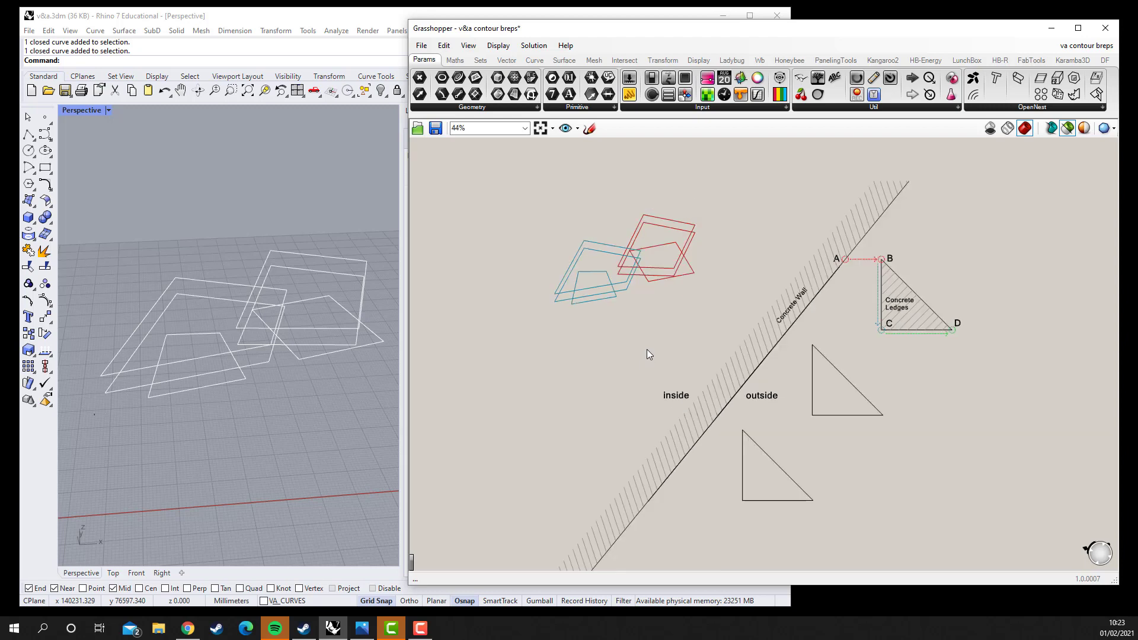
scroll(599, 346, "up", 4)
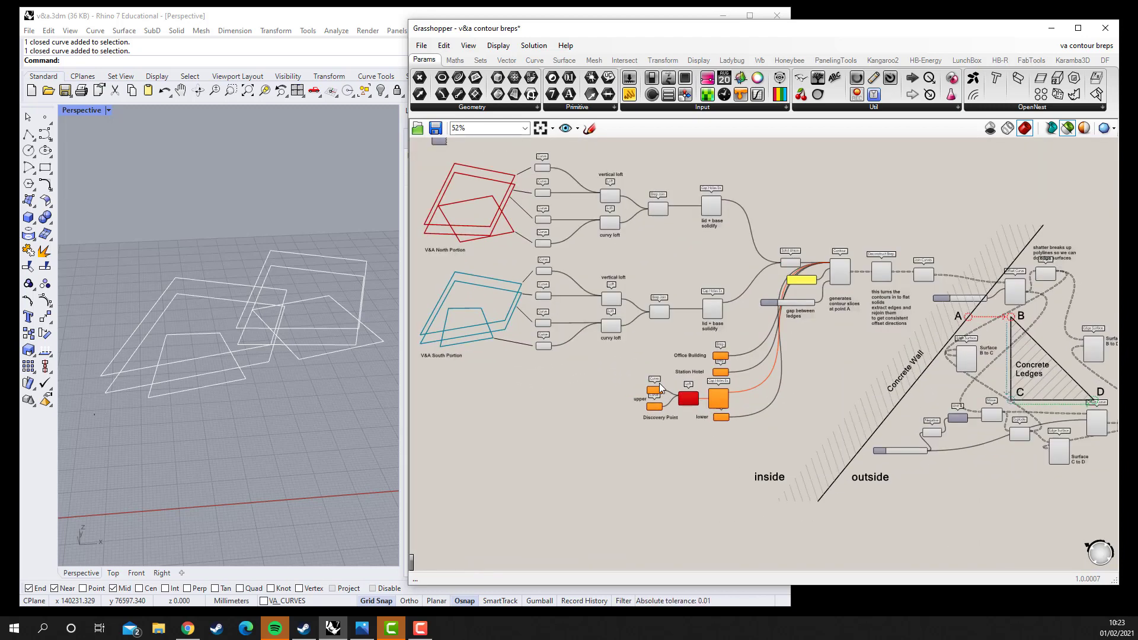
right_click_drag(648, 371, 642, 401)
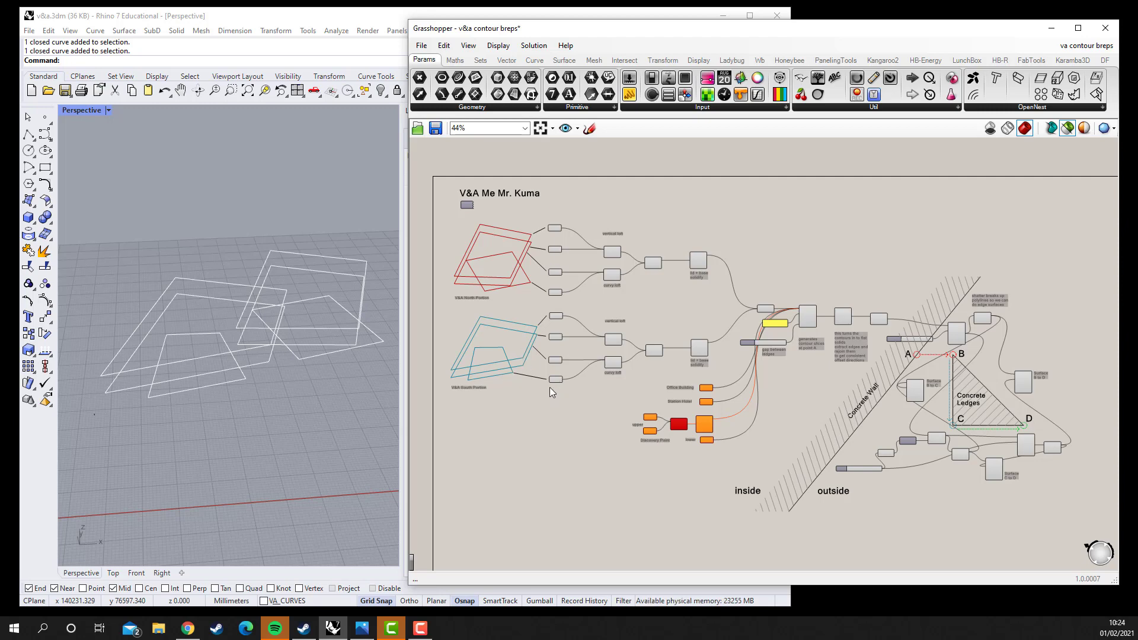
scroll(531, 396, "up", 2)
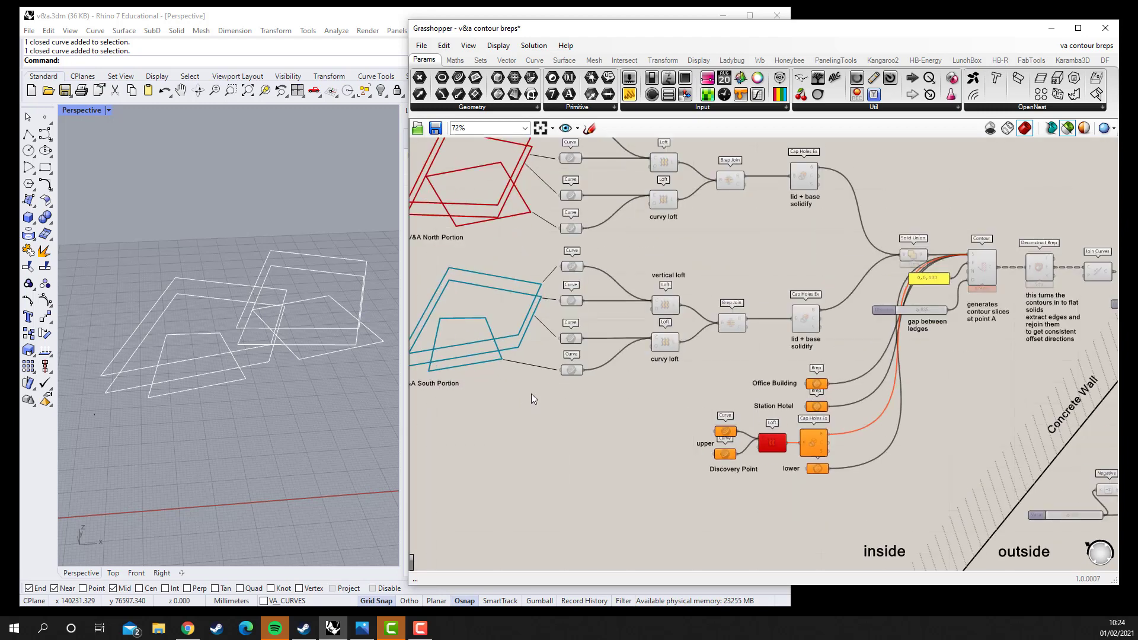
scroll(523, 397, "up", 2)
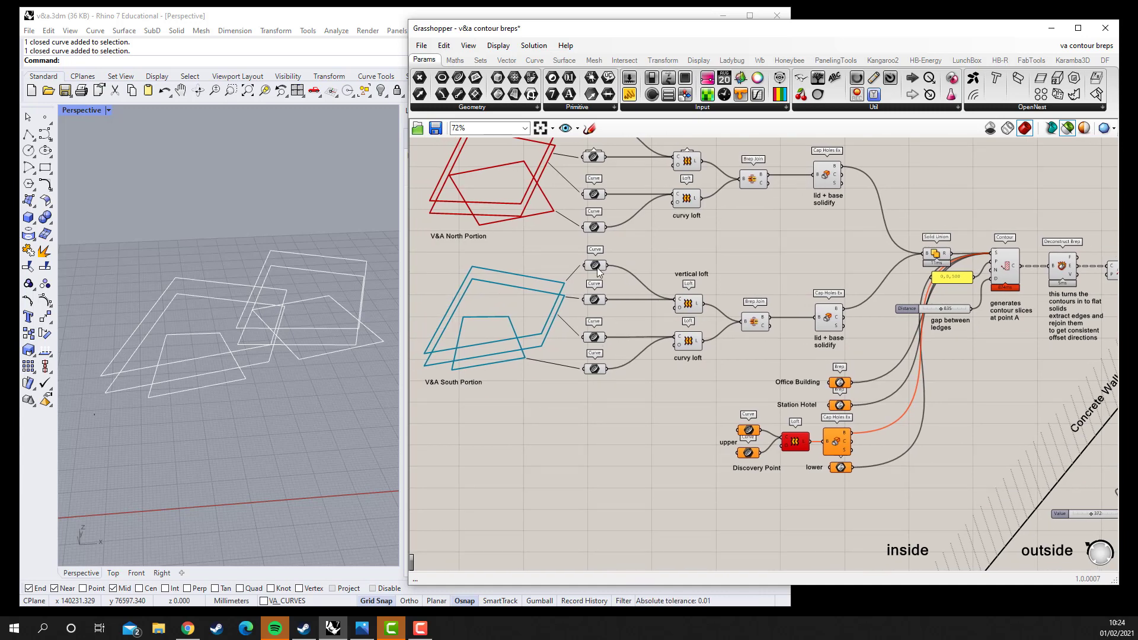
left_click(689, 343)
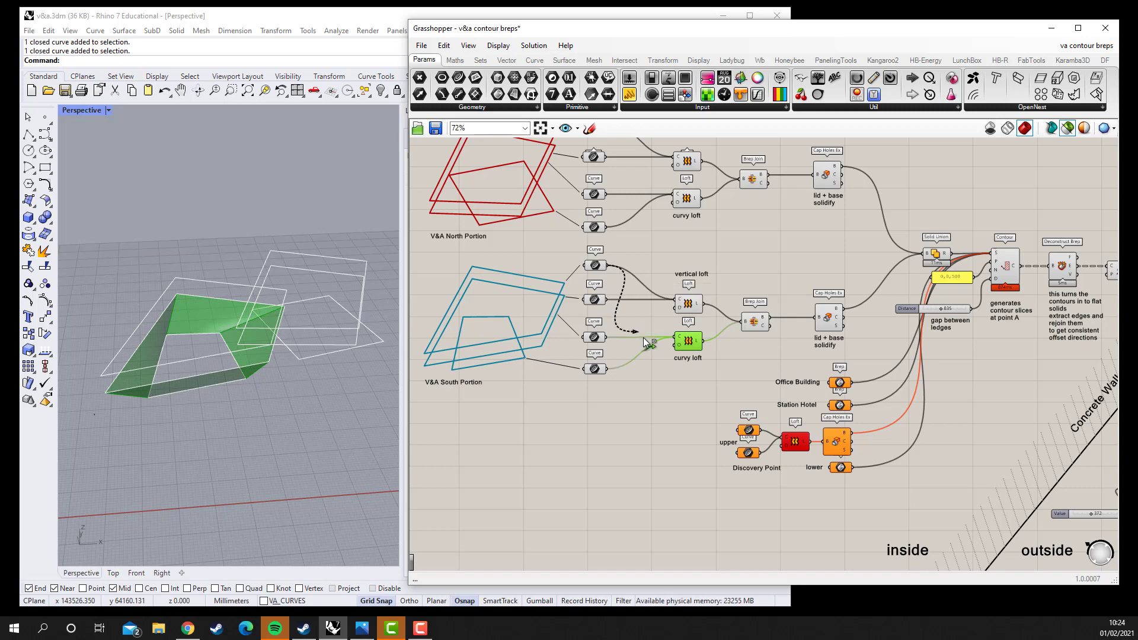
left_click_drag(607, 265, 674, 342, "shift")
right_click_drag(186, 399, 385, 384)
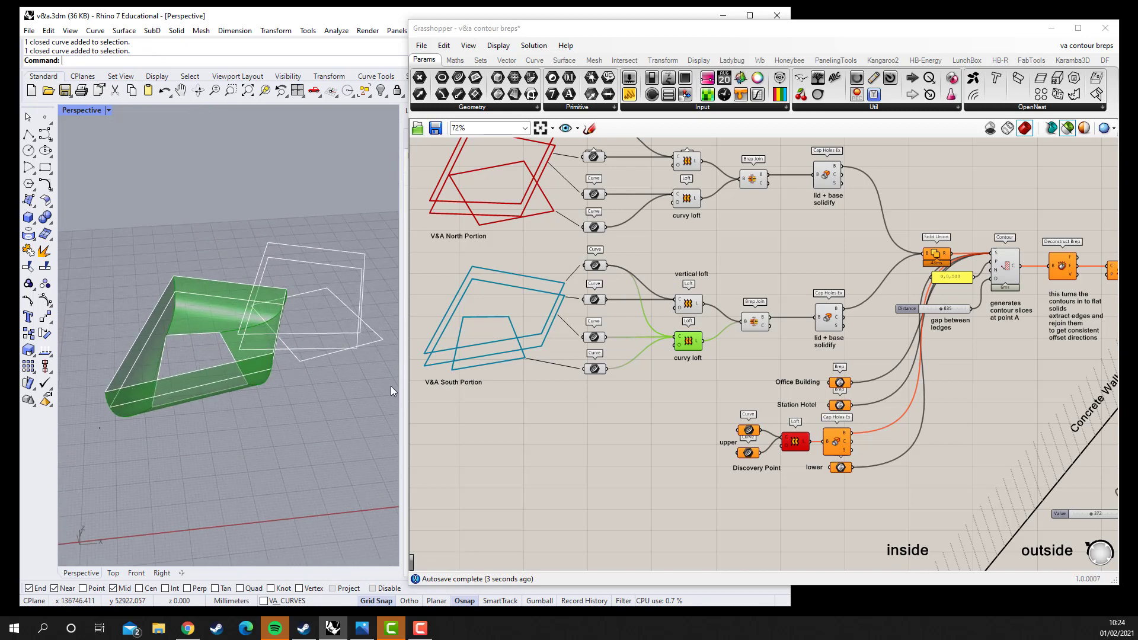
key("ctrl+z")
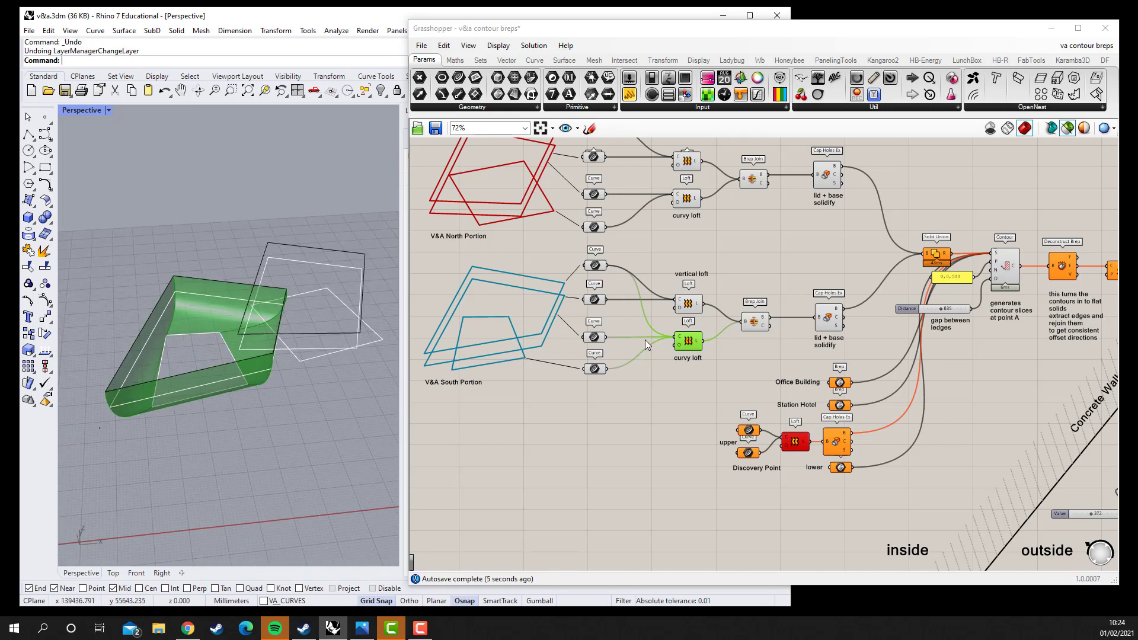
left_click(585, 382)
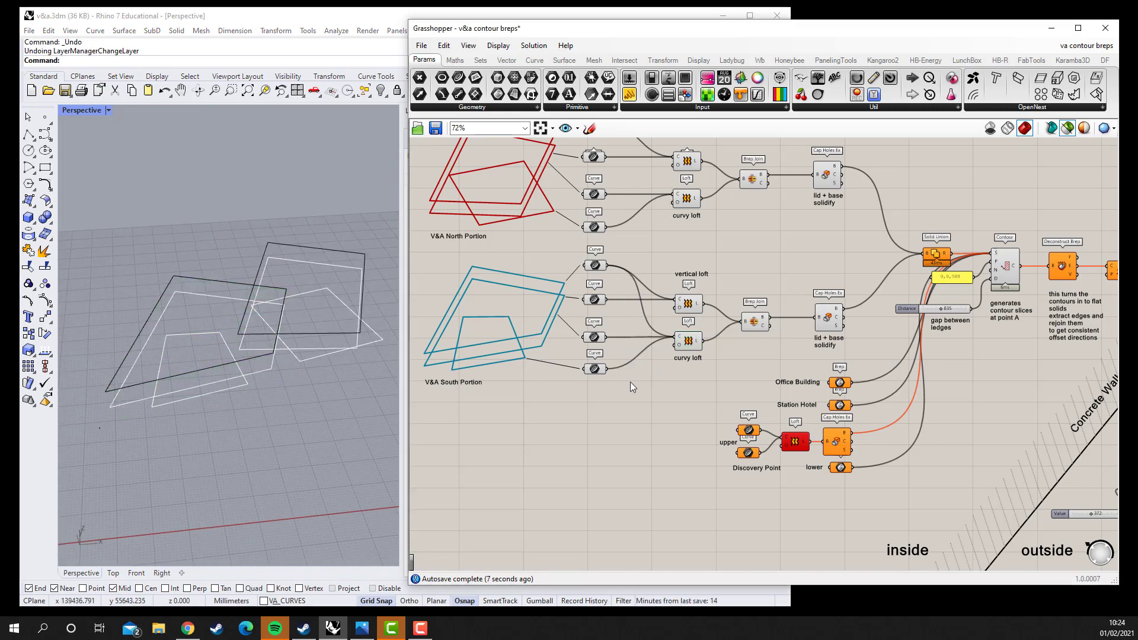
left_click(87, 67)
type("redo")
key("Return")
left_click(582, 429)
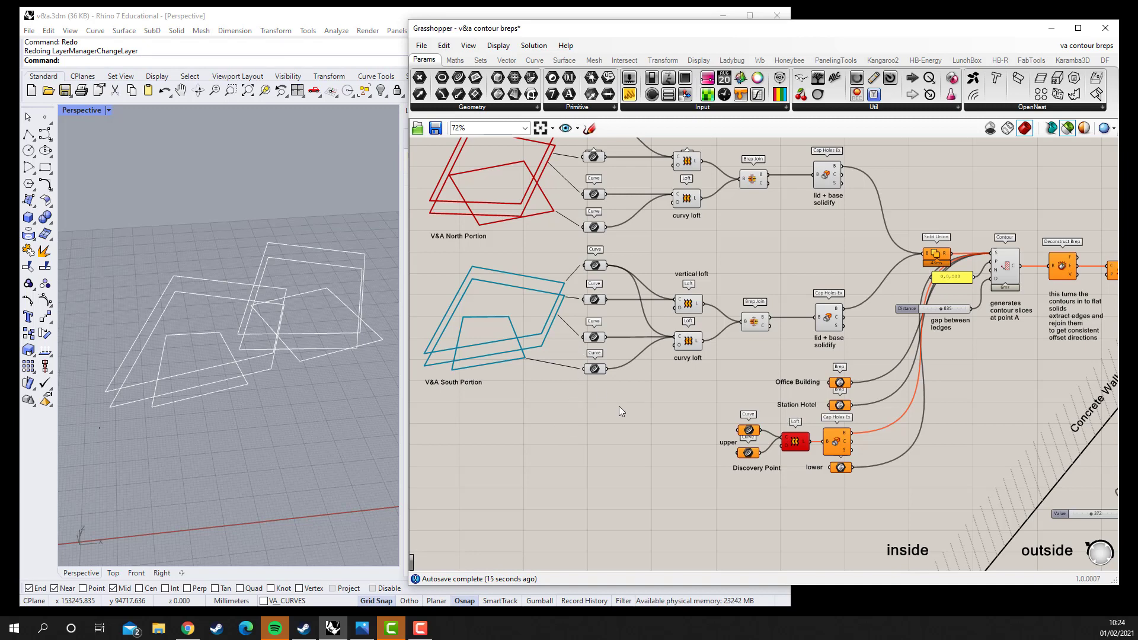
key("ctrl+z")
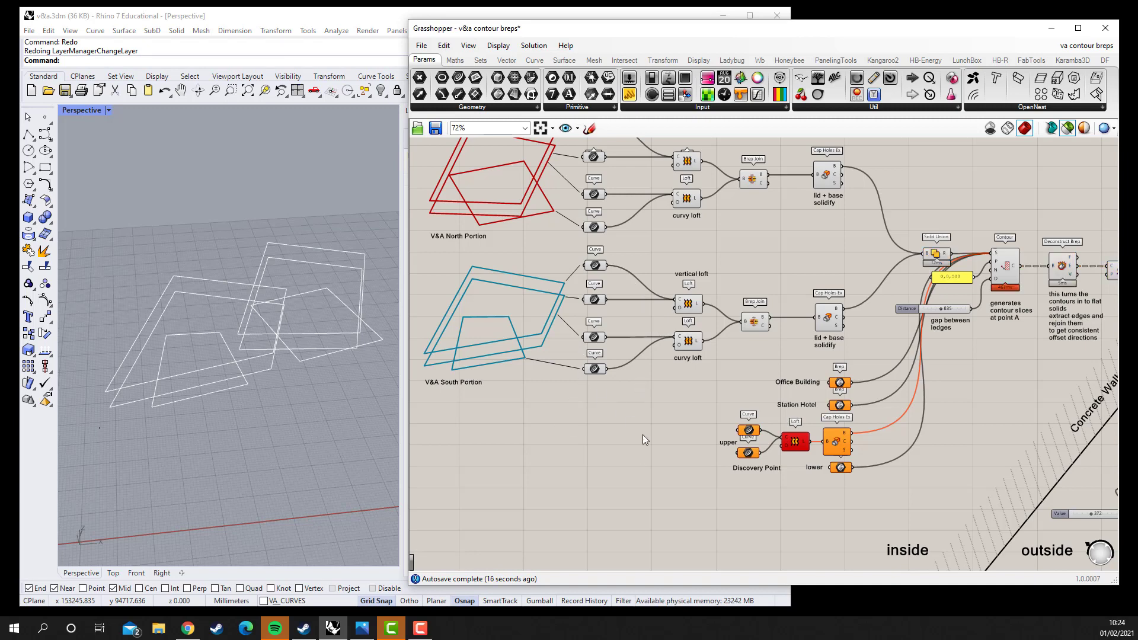
left_click(687, 305)
left_click(687, 343)
left_click(687, 305)
left_click(761, 325)
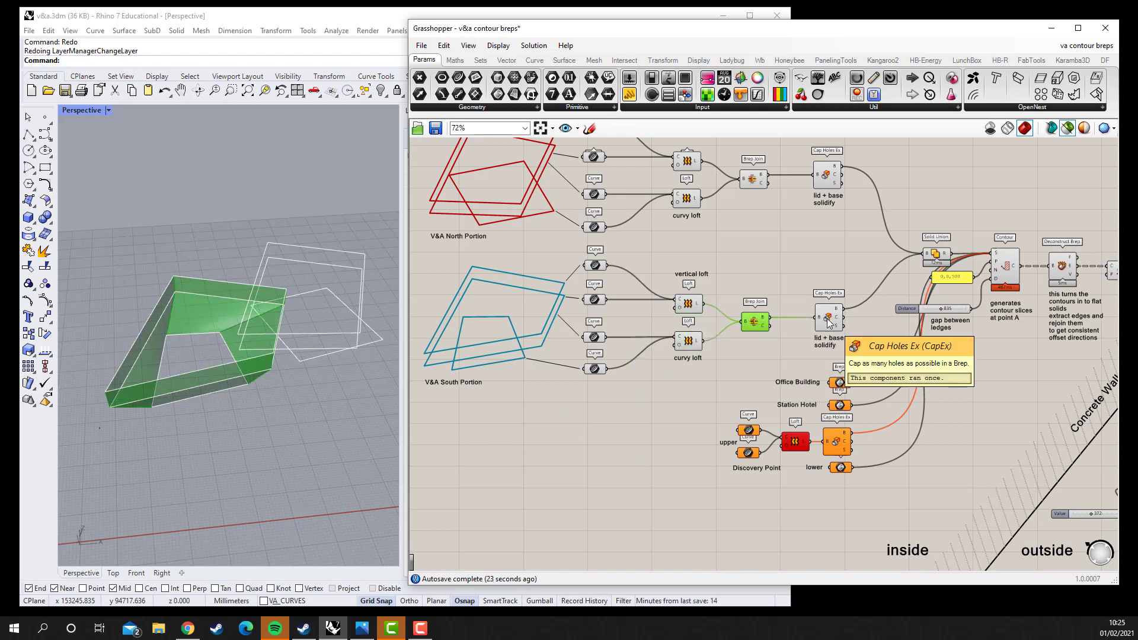
right_click_drag(761, 367, 709, 445)
scroll(679, 456, "up", 2)
scroll(680, 455, "down", 2)
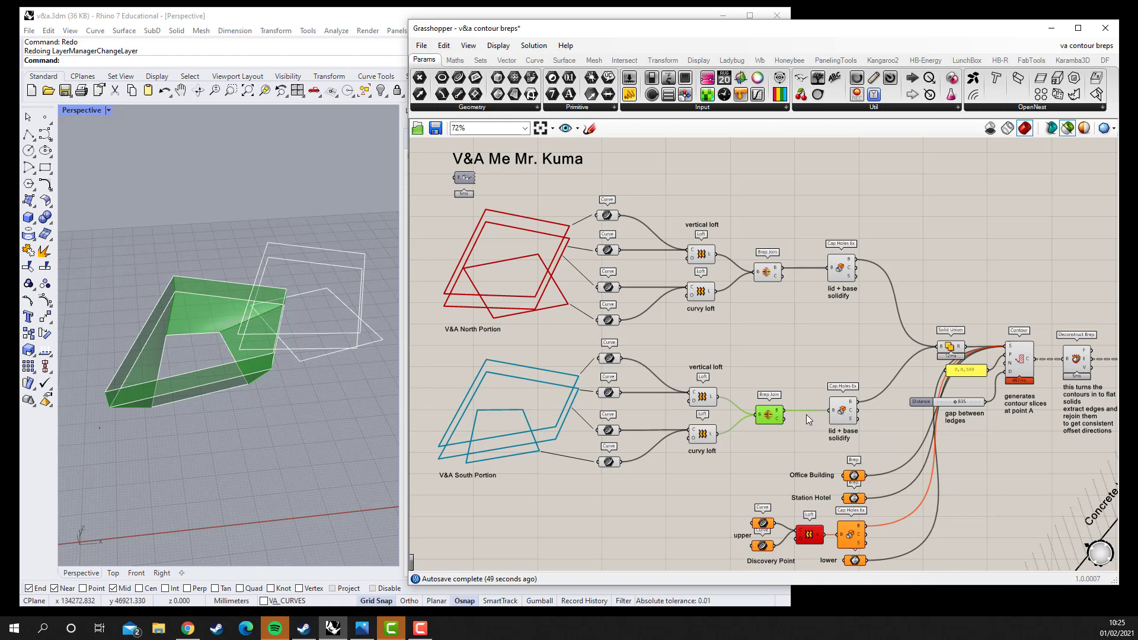
left_click(700, 398)
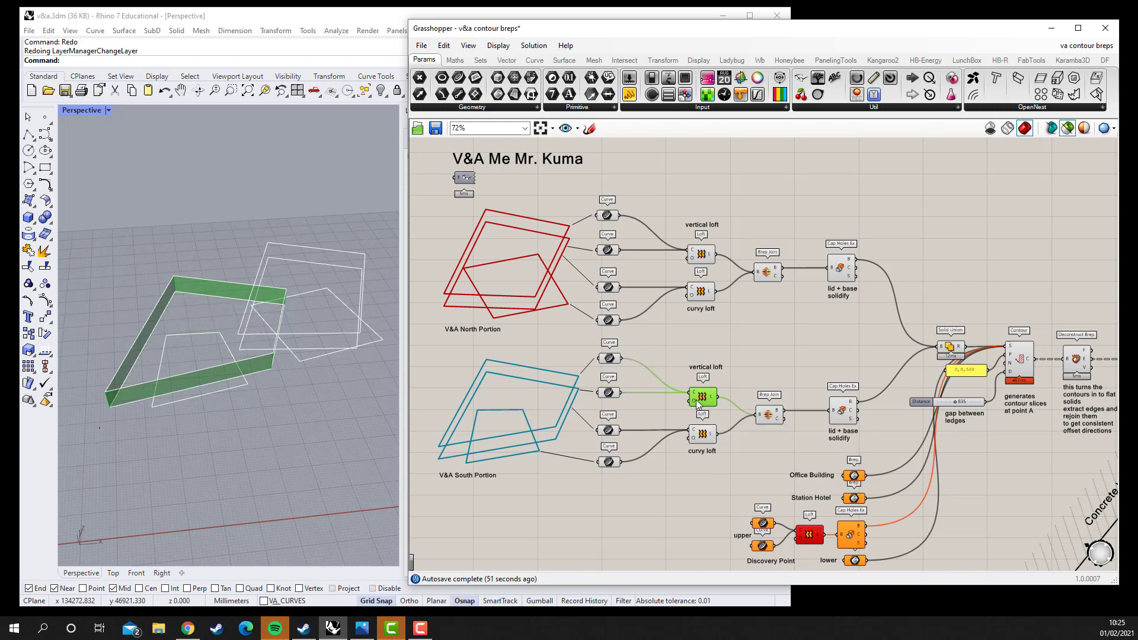
left_click(703, 437)
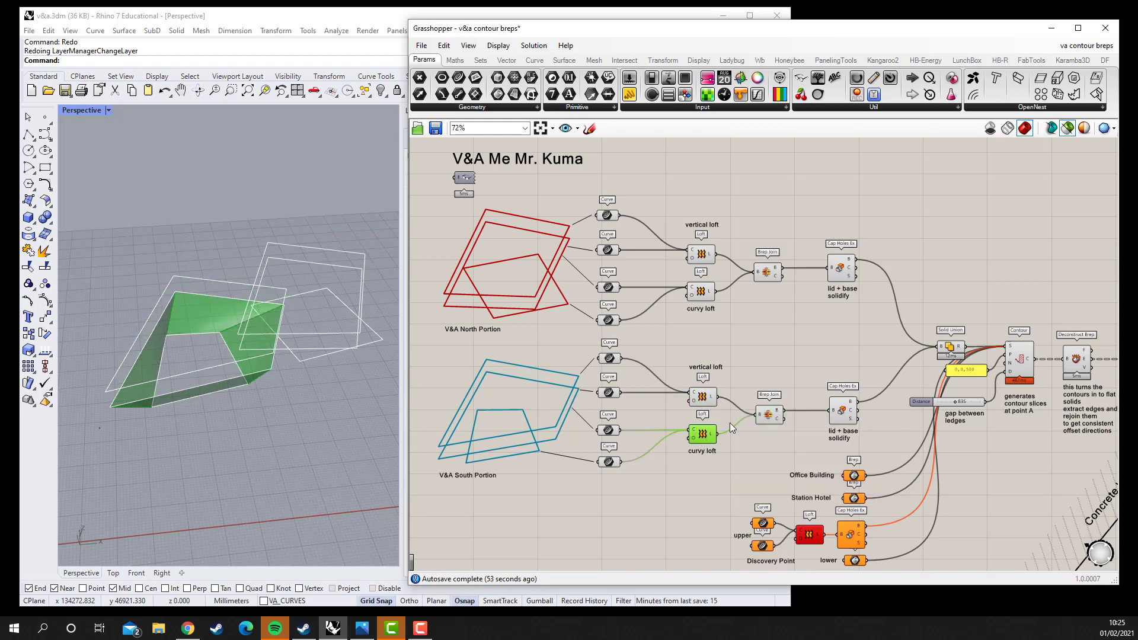
left_click(768, 416)
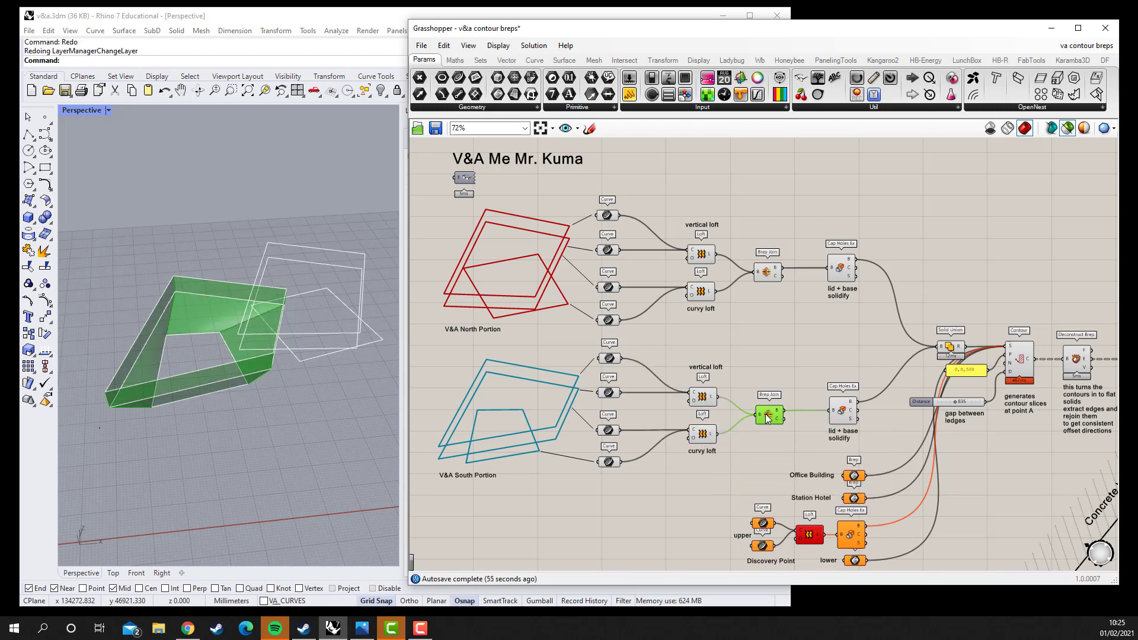
left_click(842, 418)
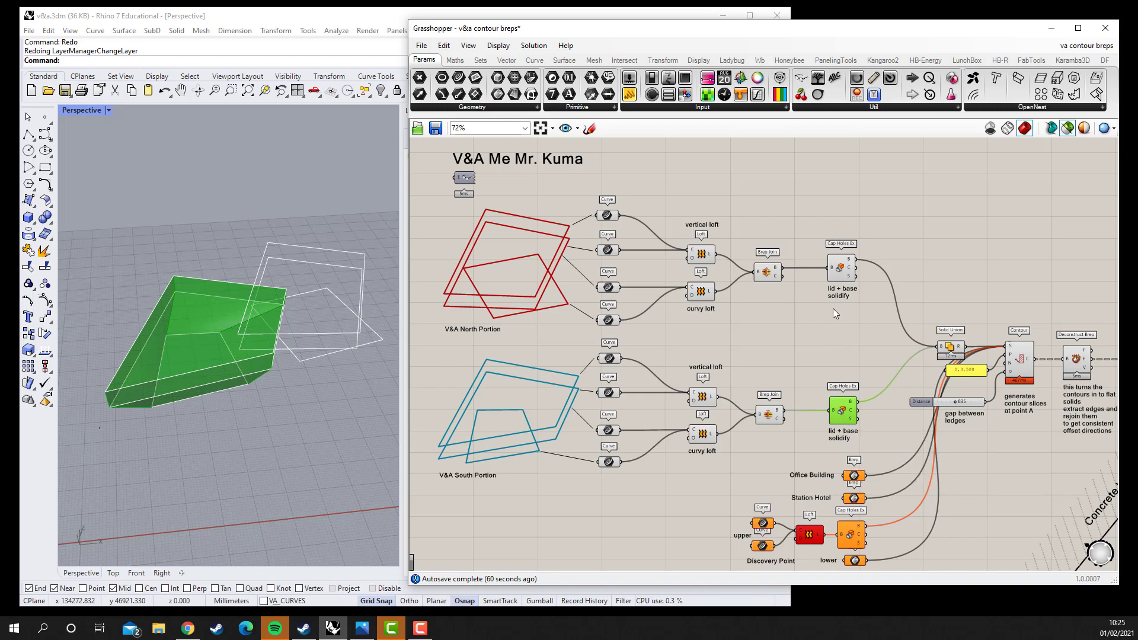
left_click(845, 269, "shift")
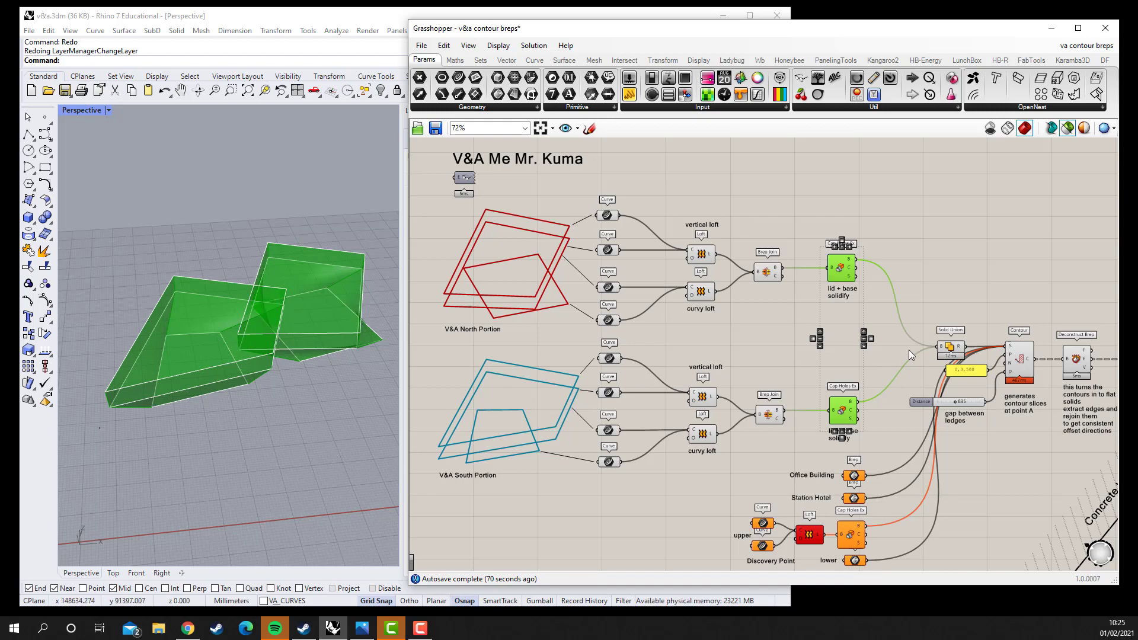
left_click(949, 349)
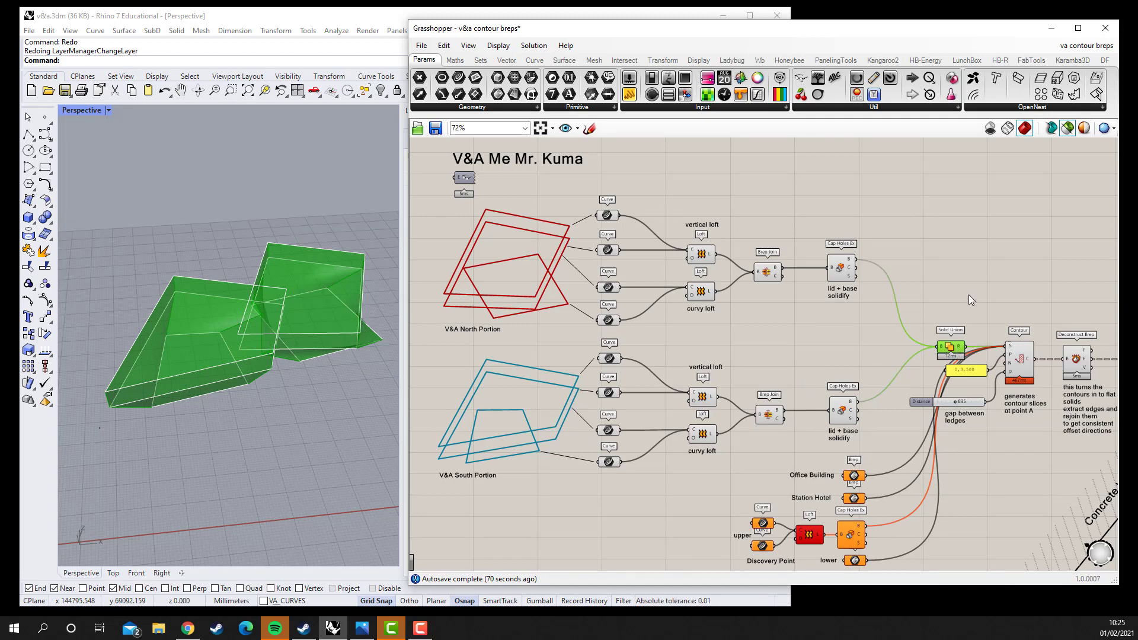
Step: Bake the Solid Union result onto the Default layer
right_click(951, 349)
left_click(981, 394)
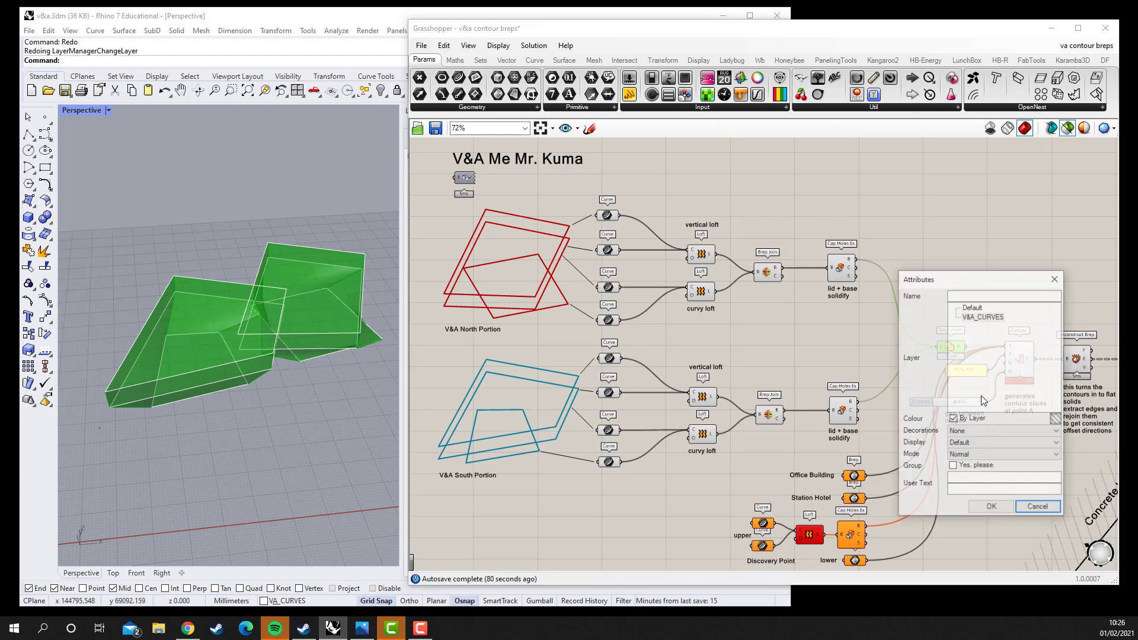
left_click(972, 307)
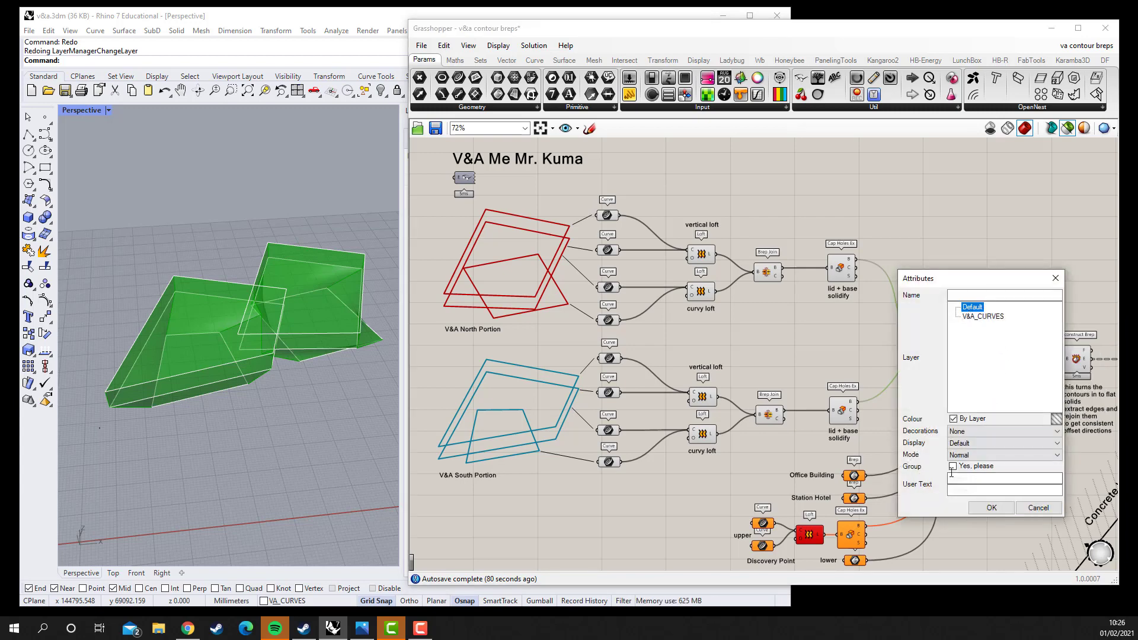
left_click(1002, 508)
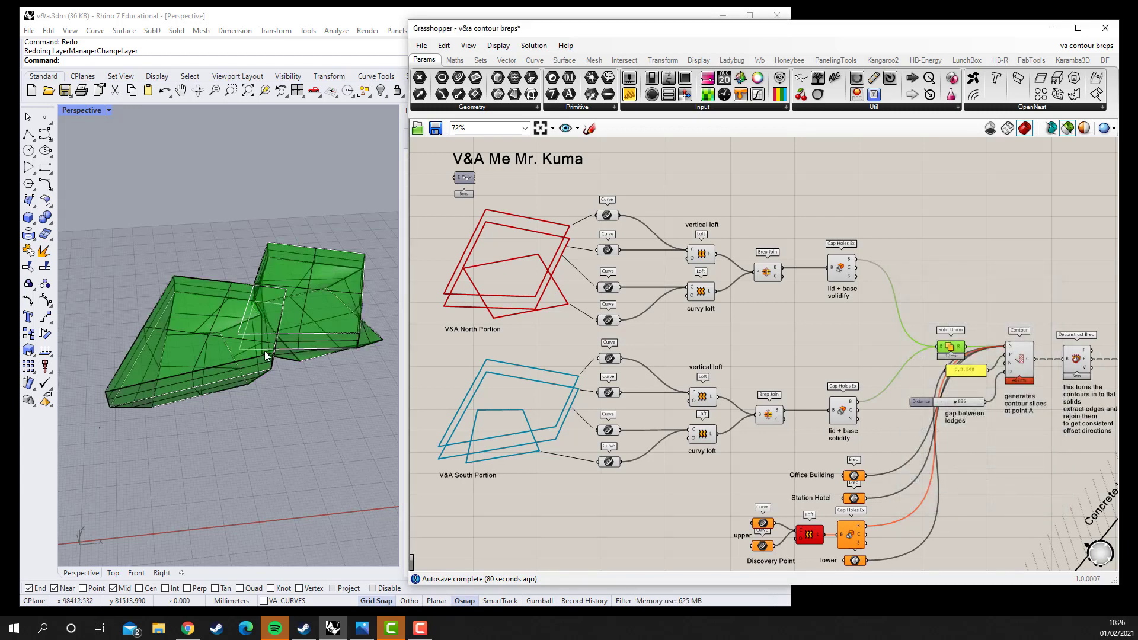
Step: Lift the baked V&A mass above the preview and view Perspective rendered from a lower angle
left_click_drag(247, 368, 205, 191)
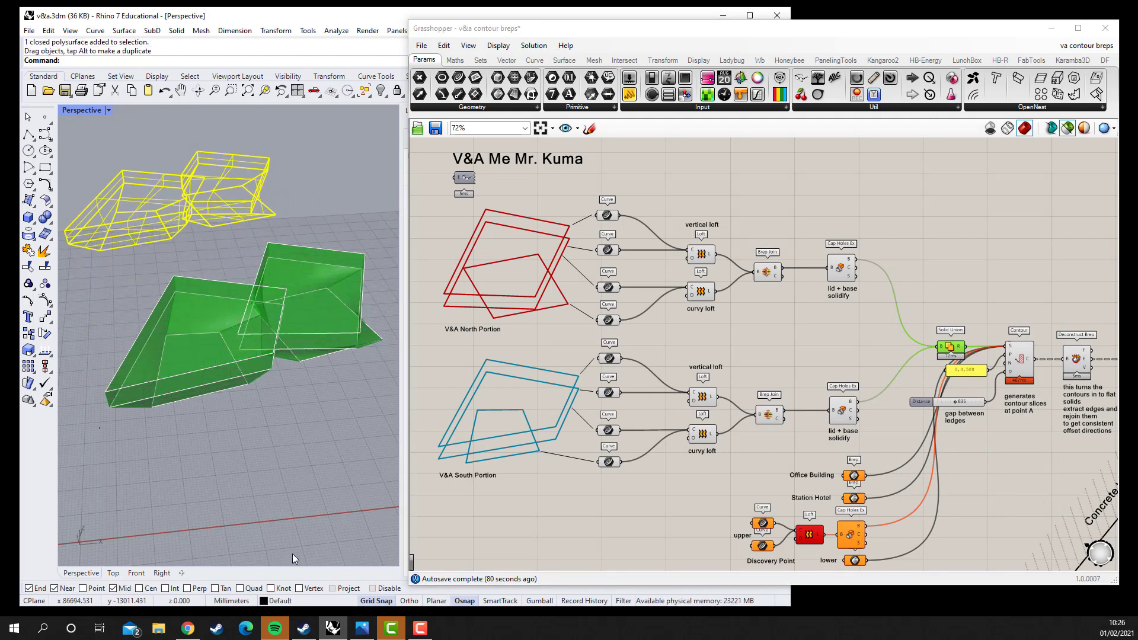
left_click(198, 251)
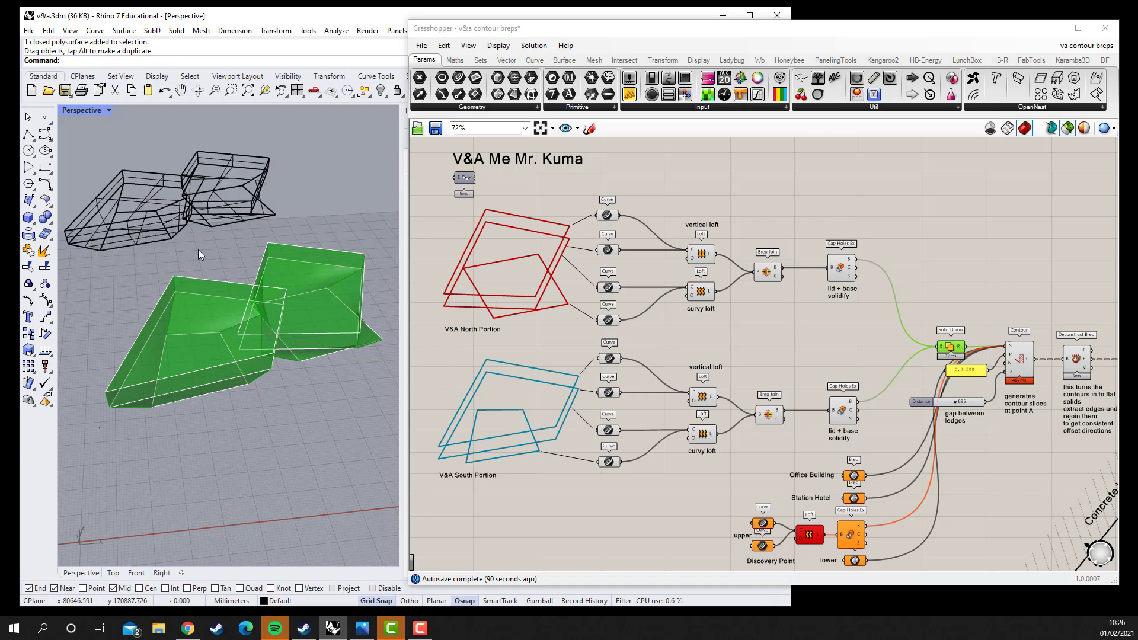
middle_click(198, 248)
left_click(159, 254)
right_click_drag(157, 253, 184, 265)
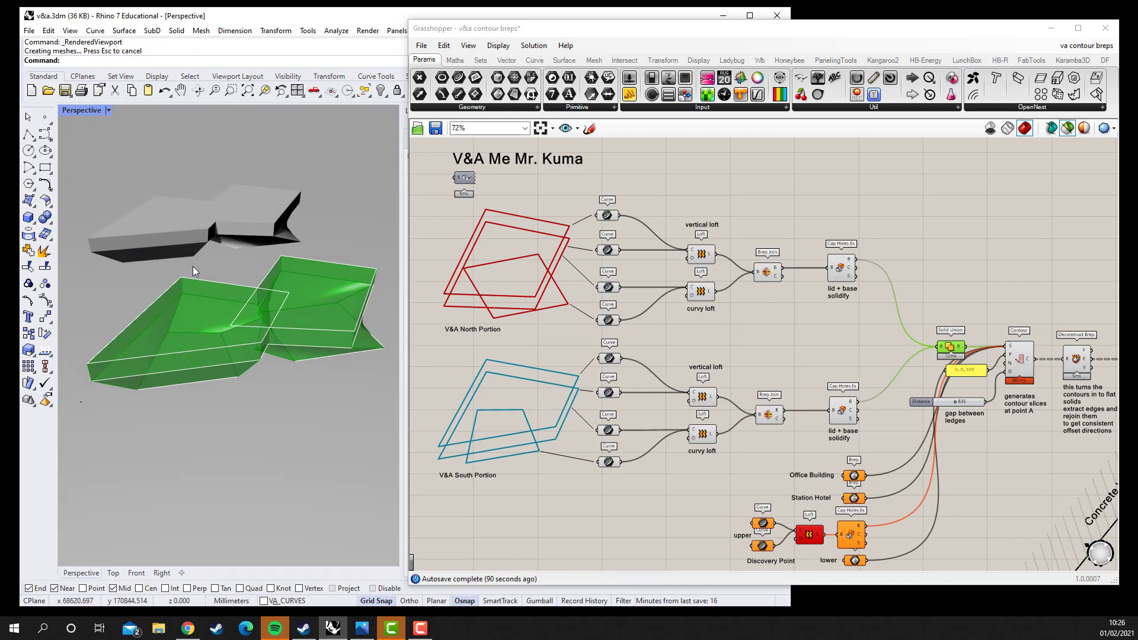
Step: Delete the baked V&A mass and bring the Concrete Ledges part of the definition into view
left_click(179, 240)
key("Delete")
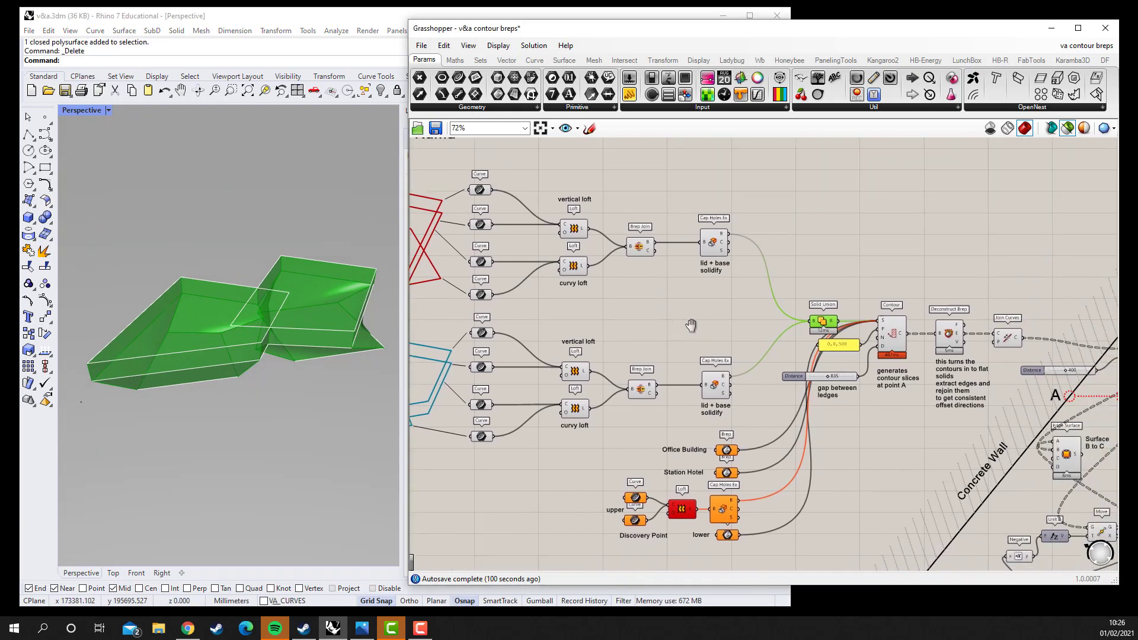
right_click_drag(663, 323, 511, 394)
scroll(511, 393, "up", 2)
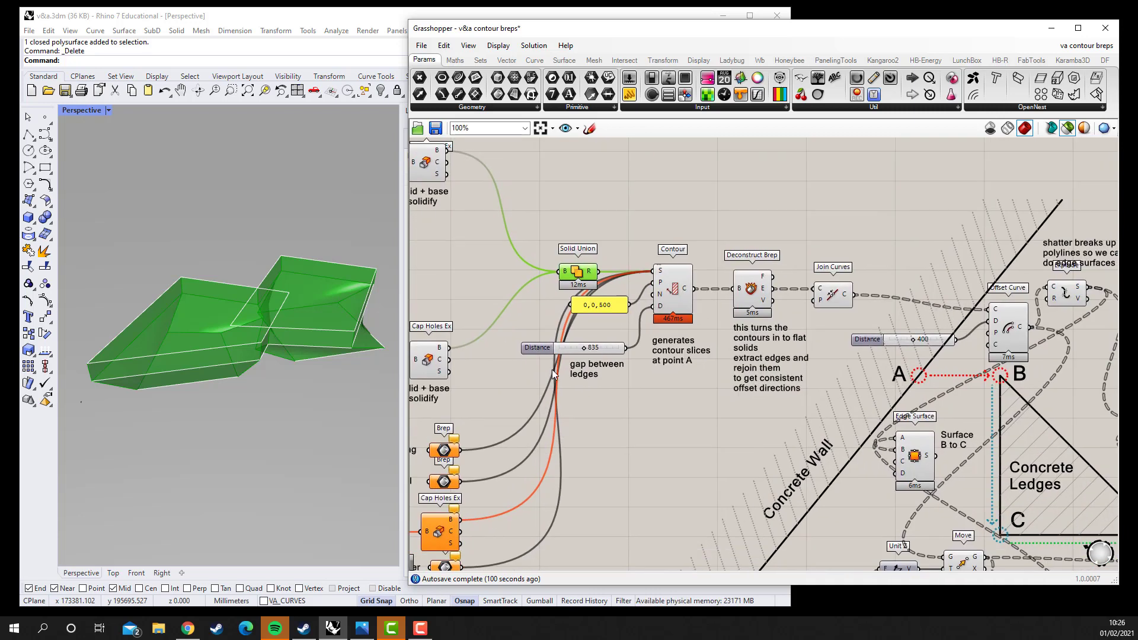
scroll(587, 356, "up", 2)
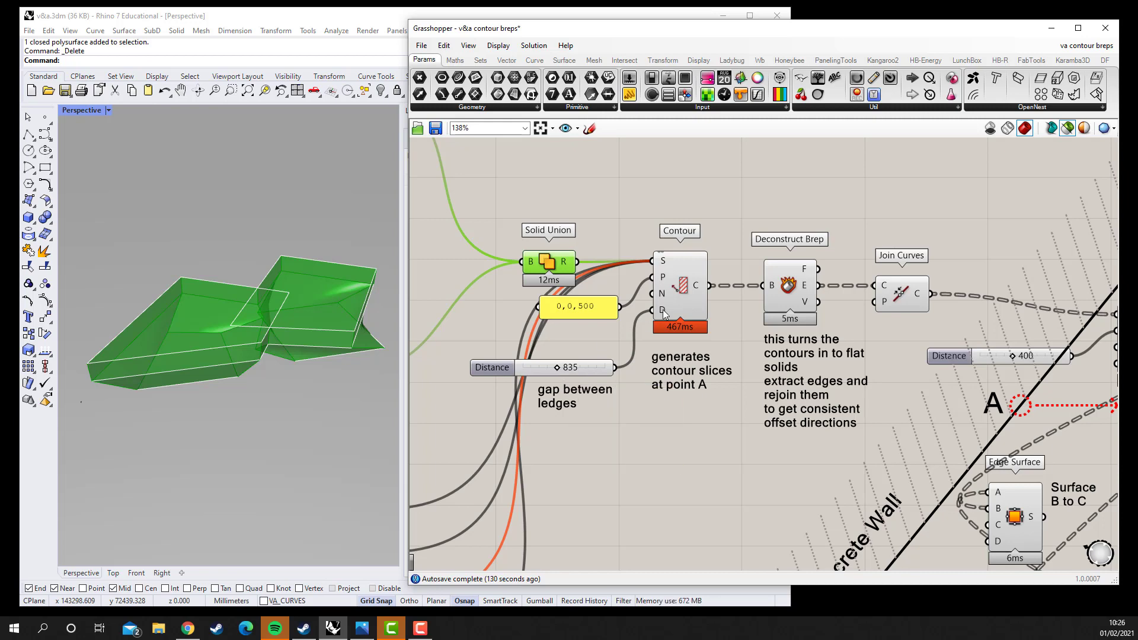
Step: Preview the Contour slices and show the Perspective view as wireframe
left_click(681, 302)
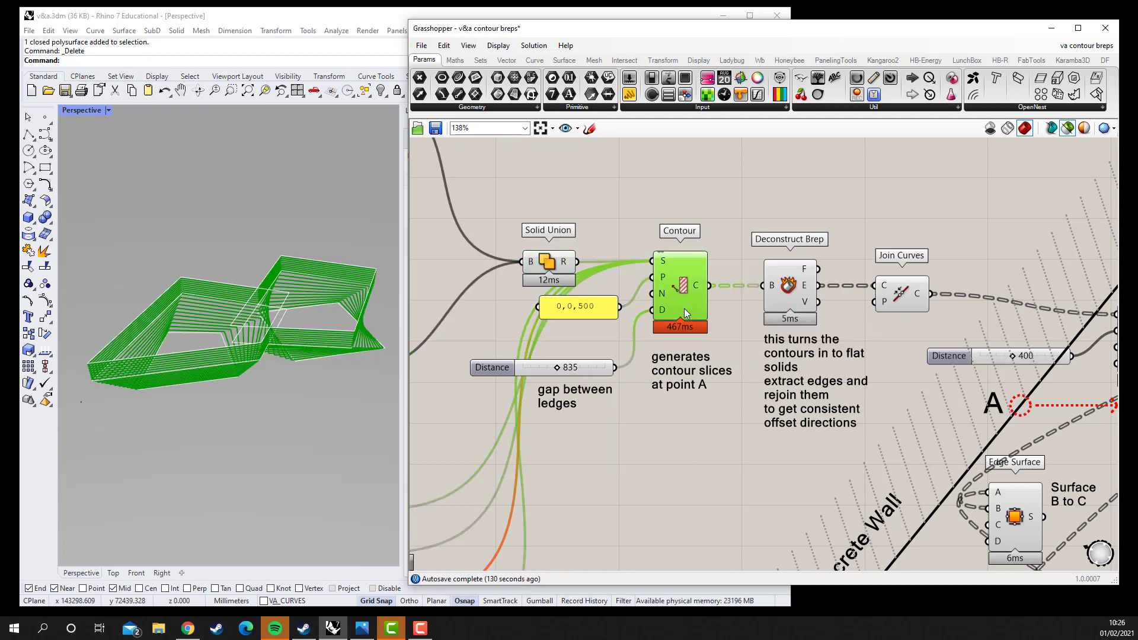
scroll(212, 373, "up", 3)
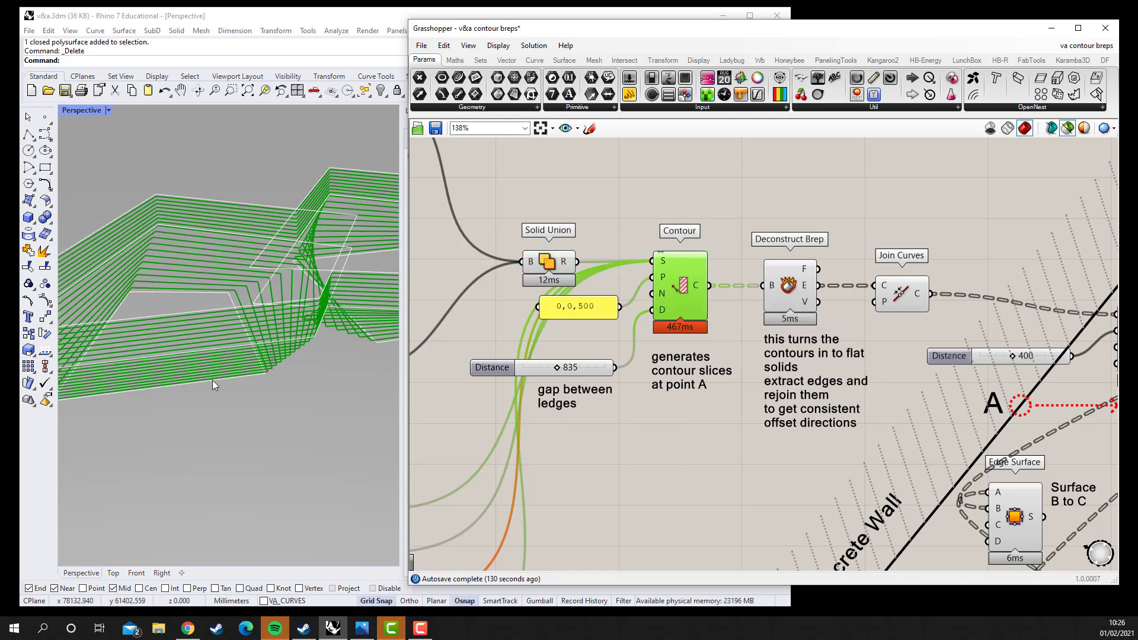
right_click_drag(289, 357, 177, 158)
middle_click(176, 158)
left_click(181, 148)
mouse_move(242, 269)
right_mouse_down()
mouse_move(246, 297)
mouse_move(254, 257)
mouse_move(247, 266)
right_mouse_up()
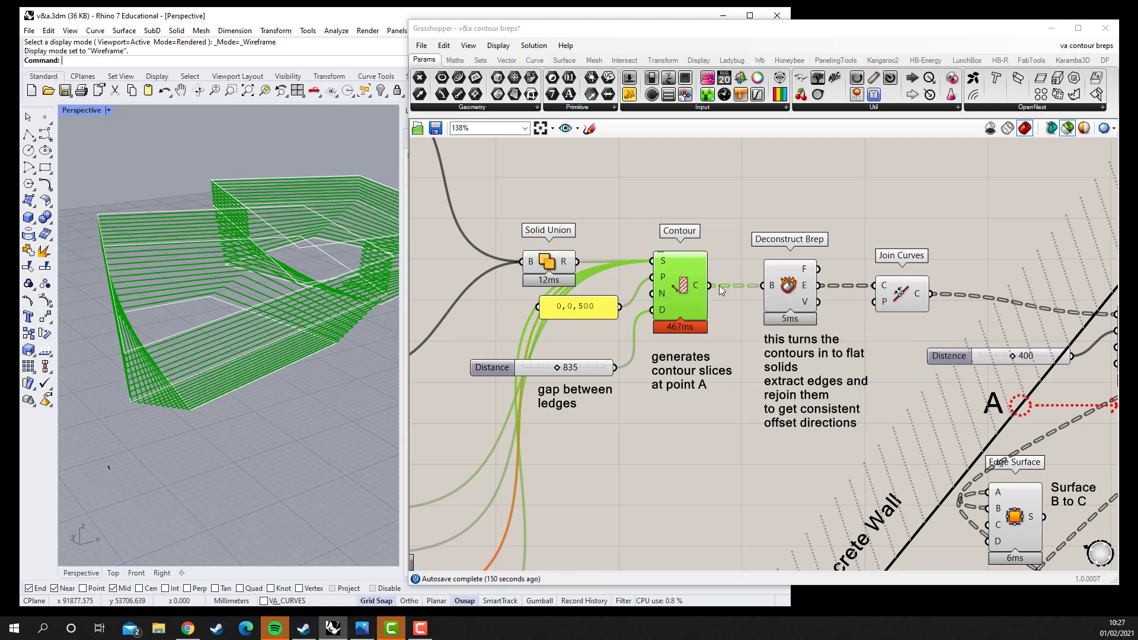
Step: Preview the Deconstruct Brep output, then the joined contour curves
left_click(804, 290)
mouse_move(806, 291)
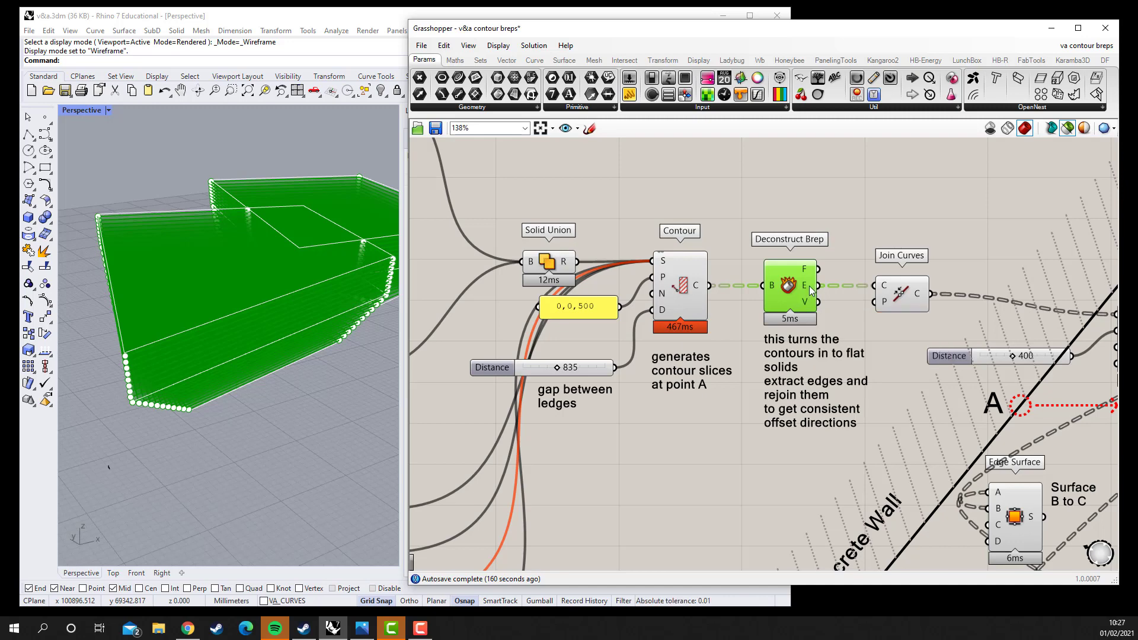
left_click(905, 297)
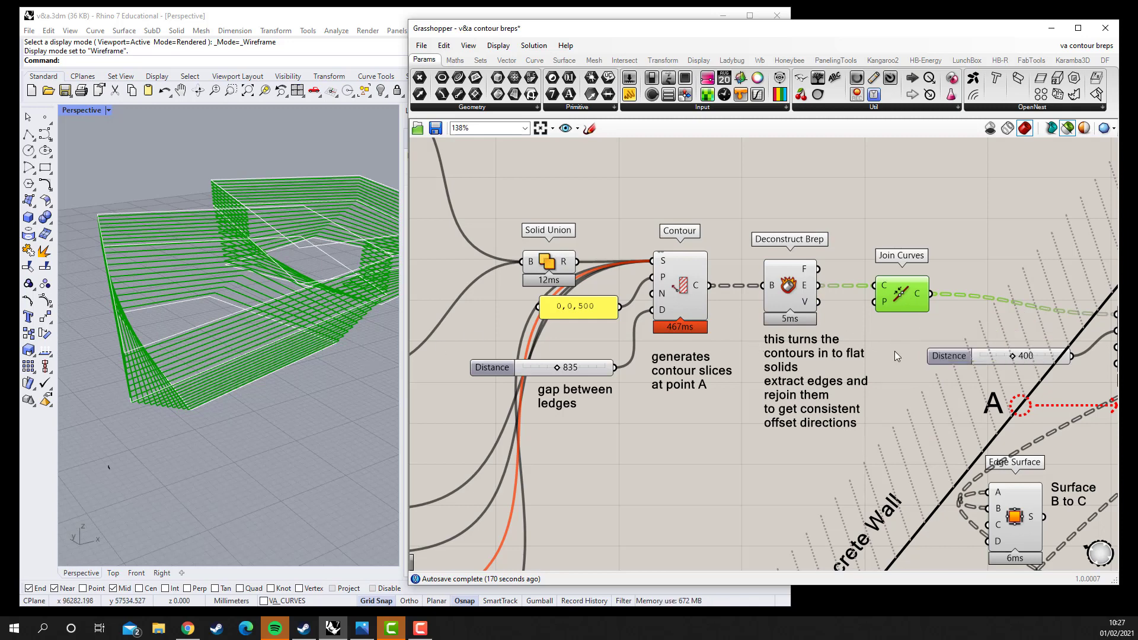
right_click_drag(898, 352, 608, 295)
scroll(608, 295, "down", 3)
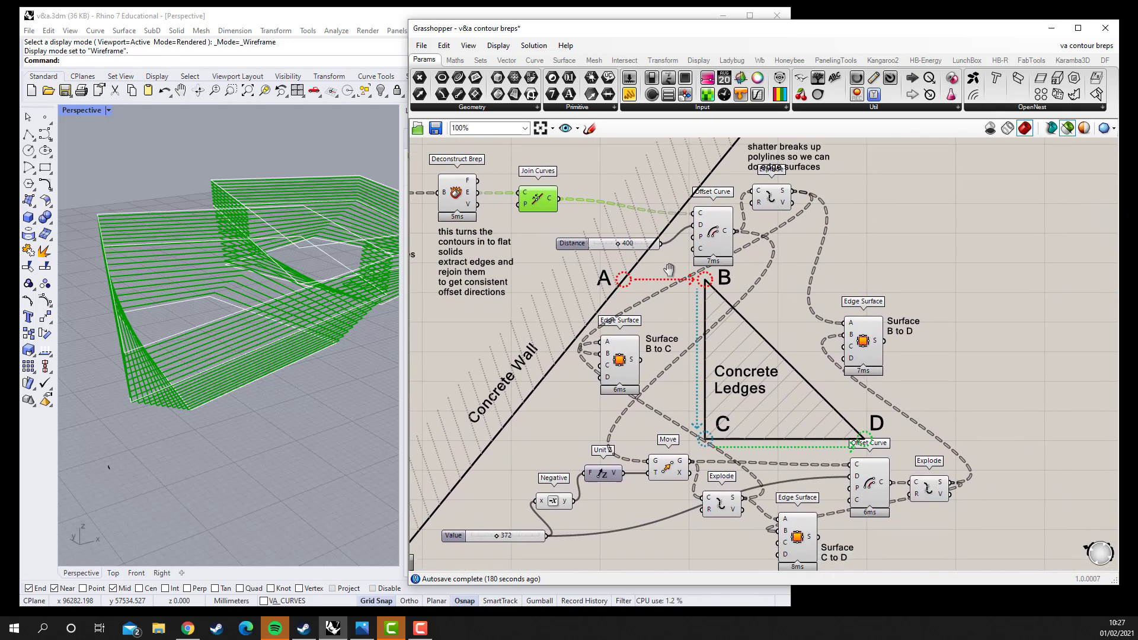
Step: Move the shatter note slightly up and preview the offset ledge curves
right_click_drag(669, 266, 668, 277)
left_click_drag(789, 160, 792, 150)
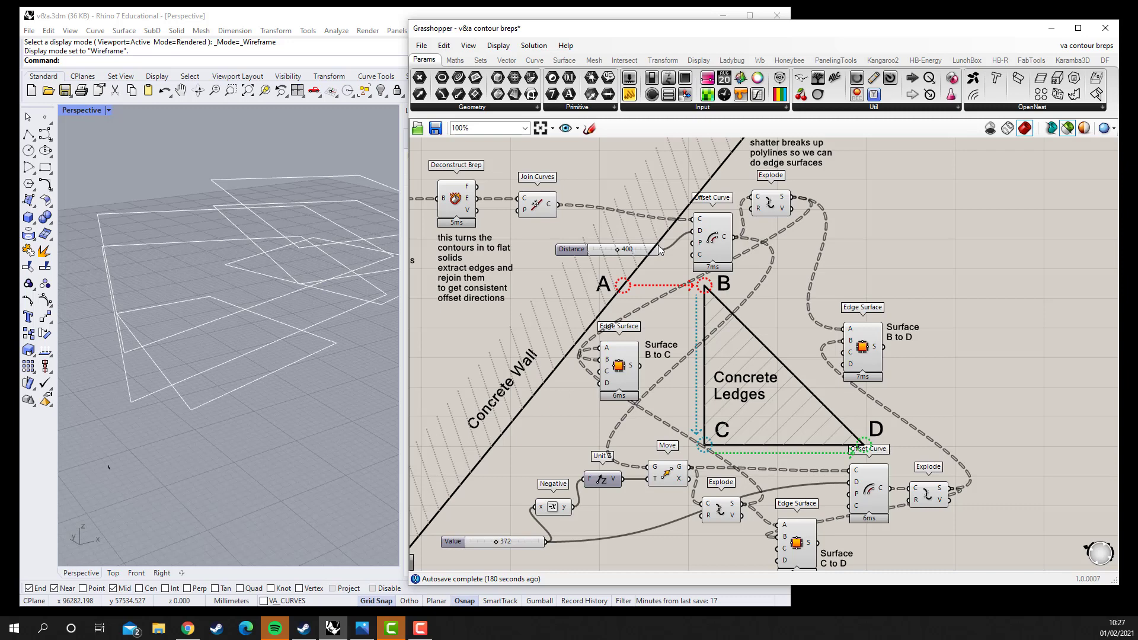
left_click(711, 244)
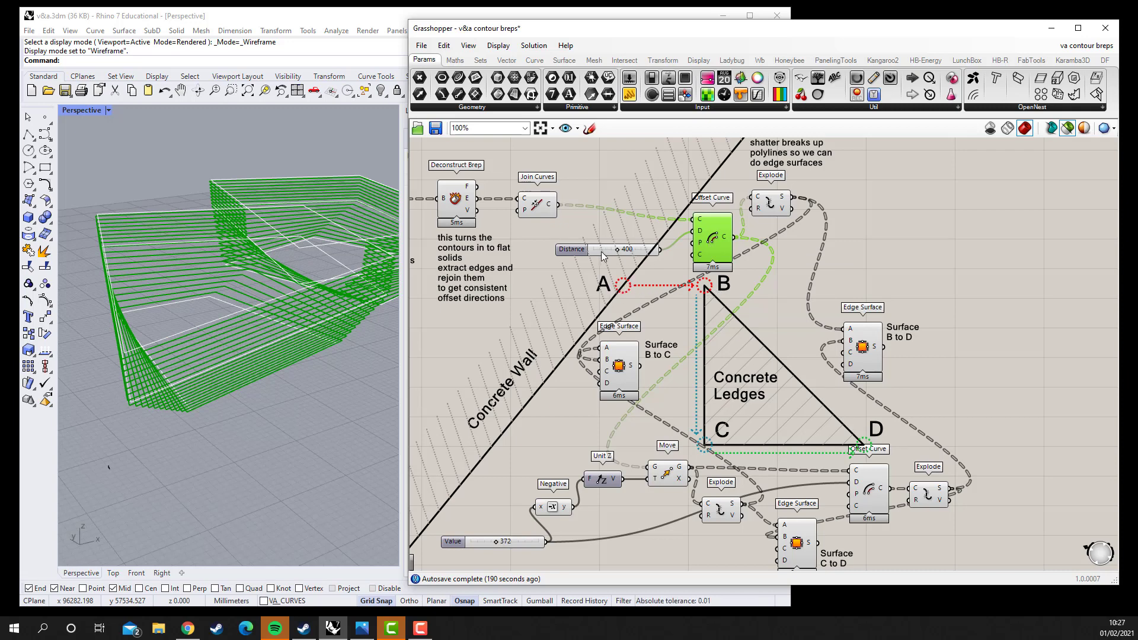
scroll(622, 254, "up", 1)
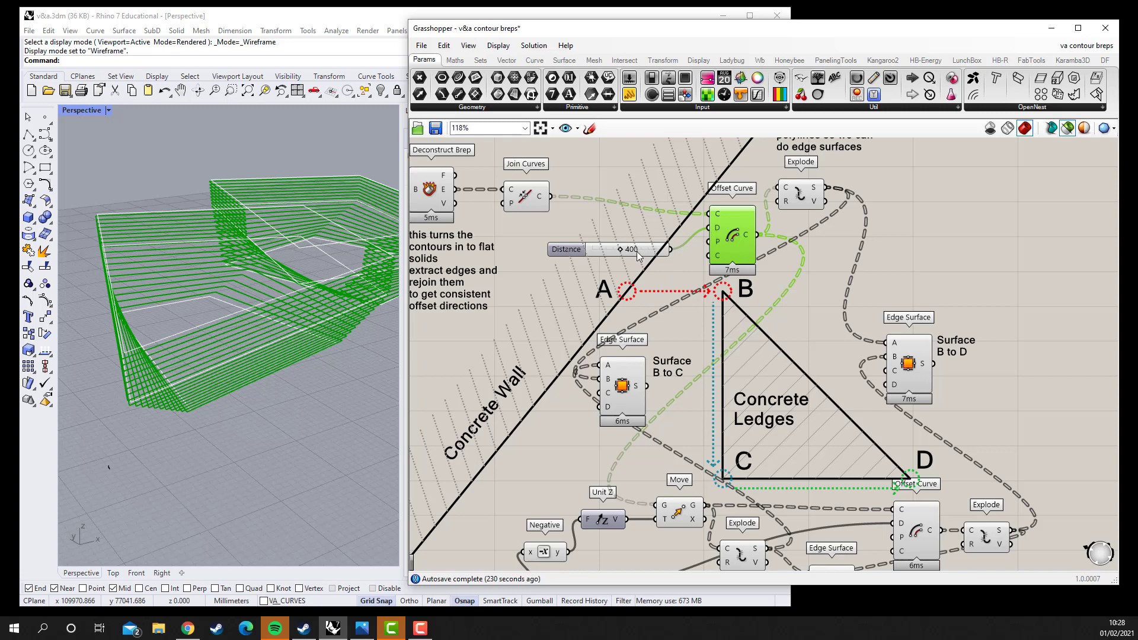
scroll(340, 337, "up", 5)
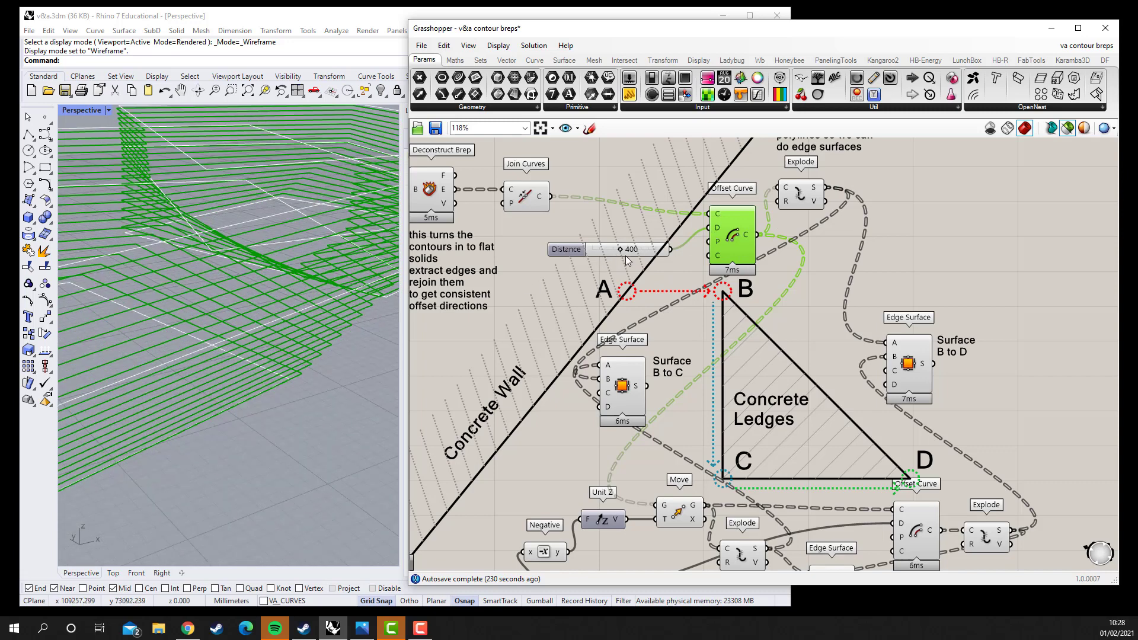
Step: Delete the hatch sketch left of the wall line and test the offset Distance, leaving 400
left_click(612, 230)
key("Delete")
left_click(734, 247)
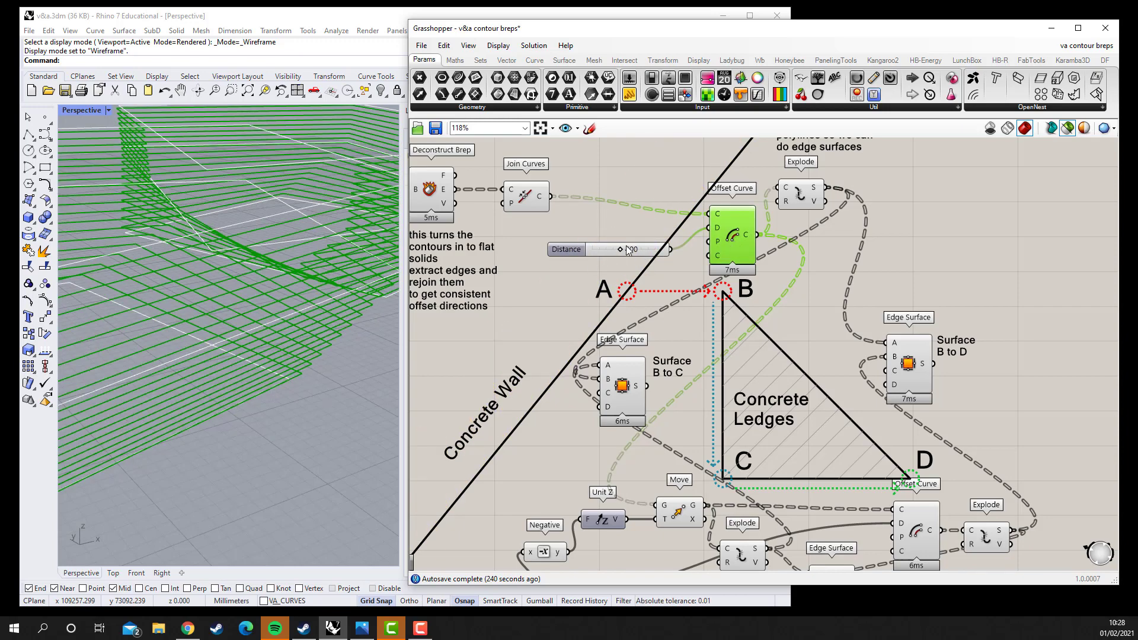
mouse_move(619, 248)
left_mouse_down()
mouse_move(667, 248)
mouse_move(582, 247)
mouse_move(645, 247)
mouse_move(620, 248)
left_mouse_up()
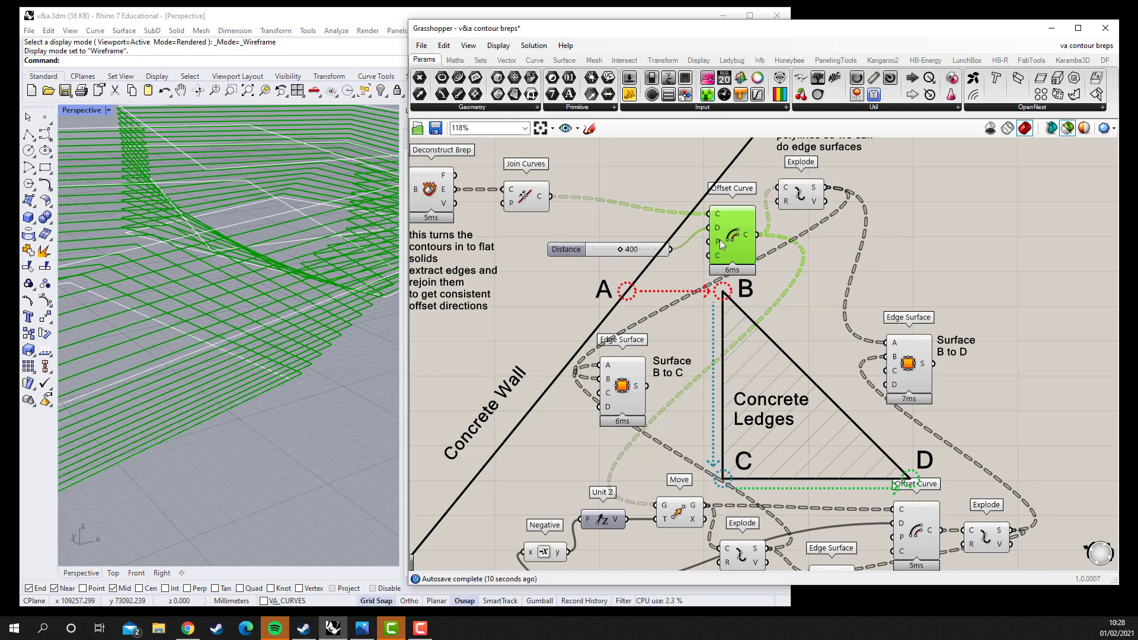
Step: Preview the exploded offset curve segments with their vertex points
left_click(800, 195)
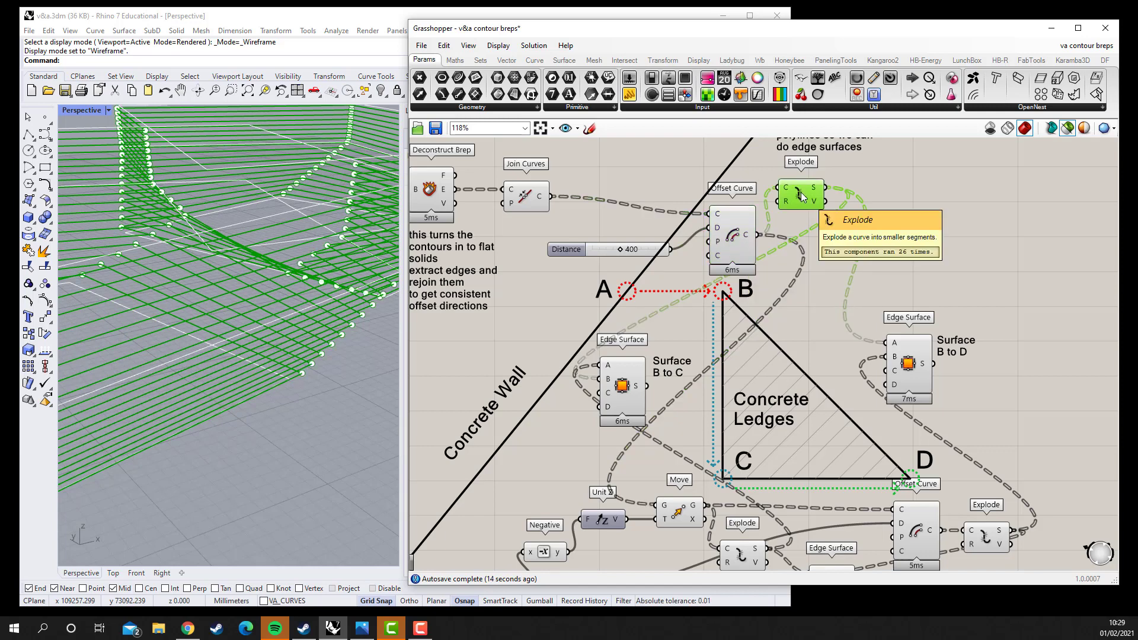
mouse_move(816, 191)
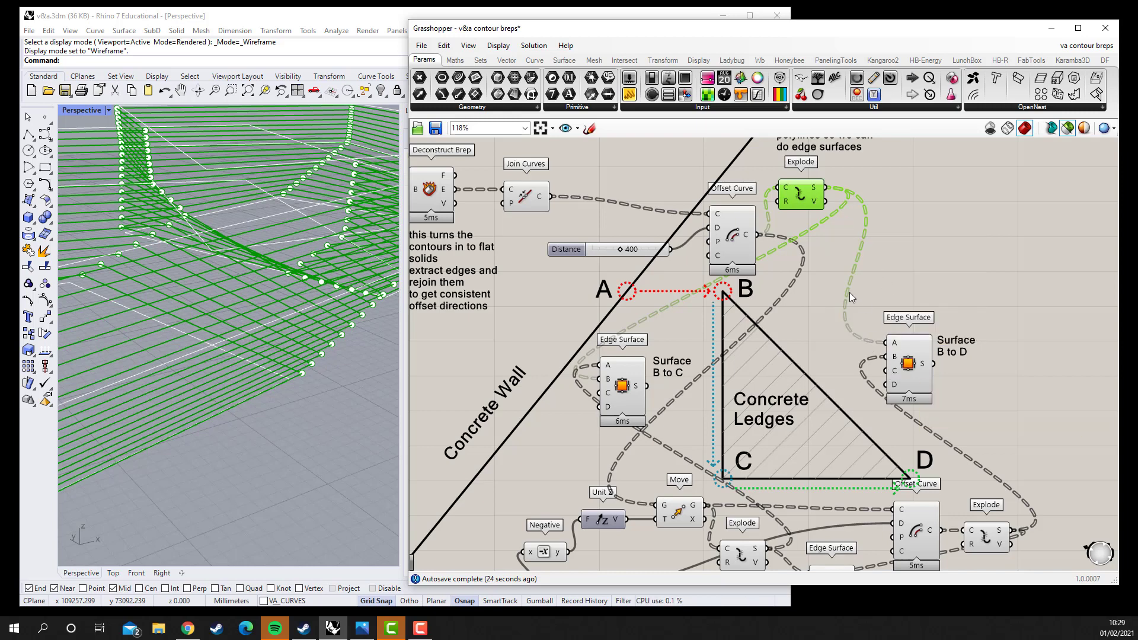
scroll(849, 293, "down", 1)
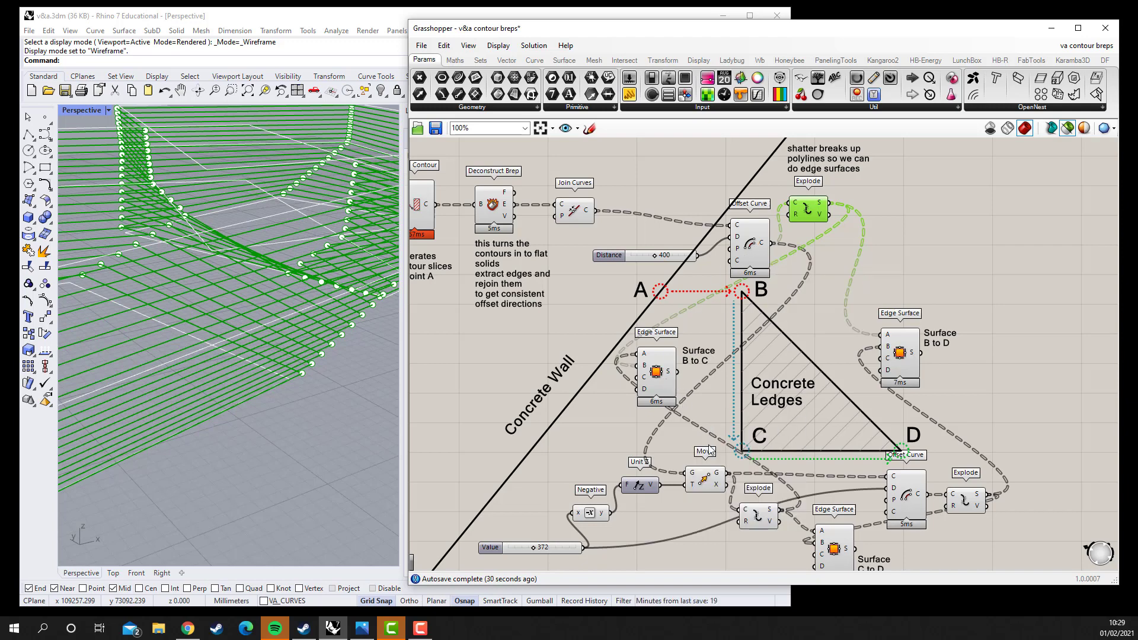
Step: Preview the moved contours with the offset curves and test the drop Value, leaving 372
left_click(706, 481)
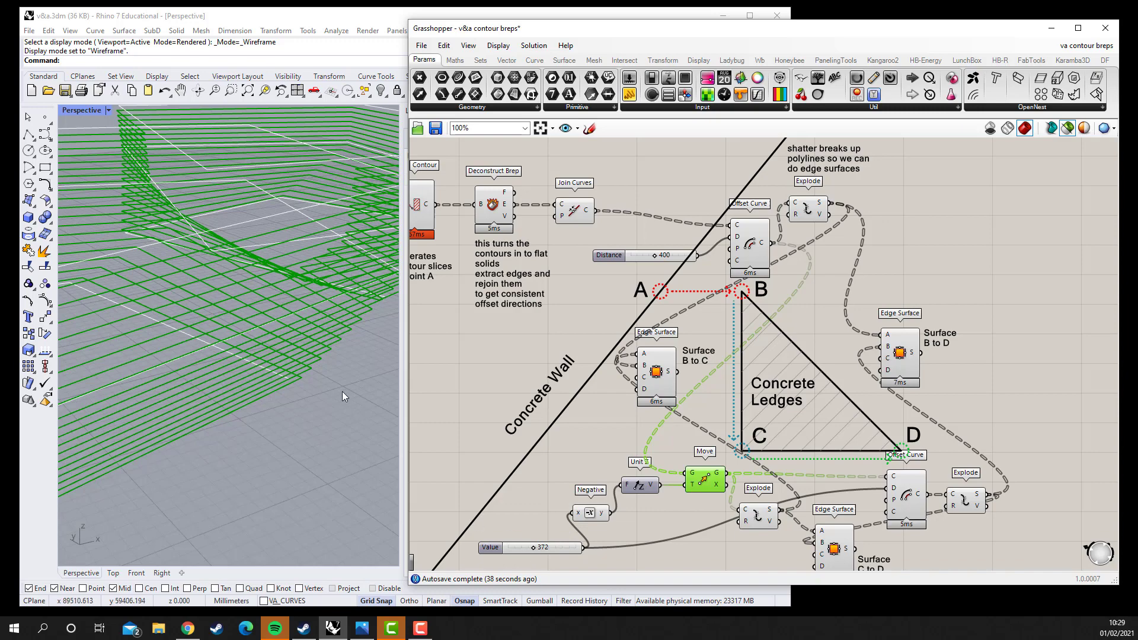
left_click(748, 247, "shift")
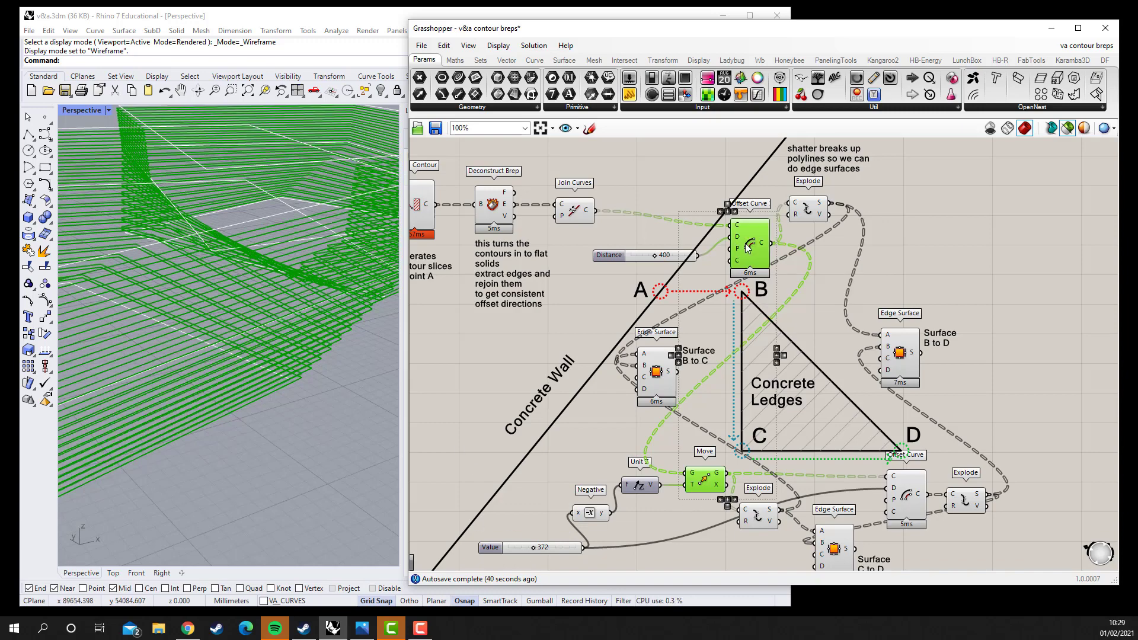
scroll(294, 360, "up", 4)
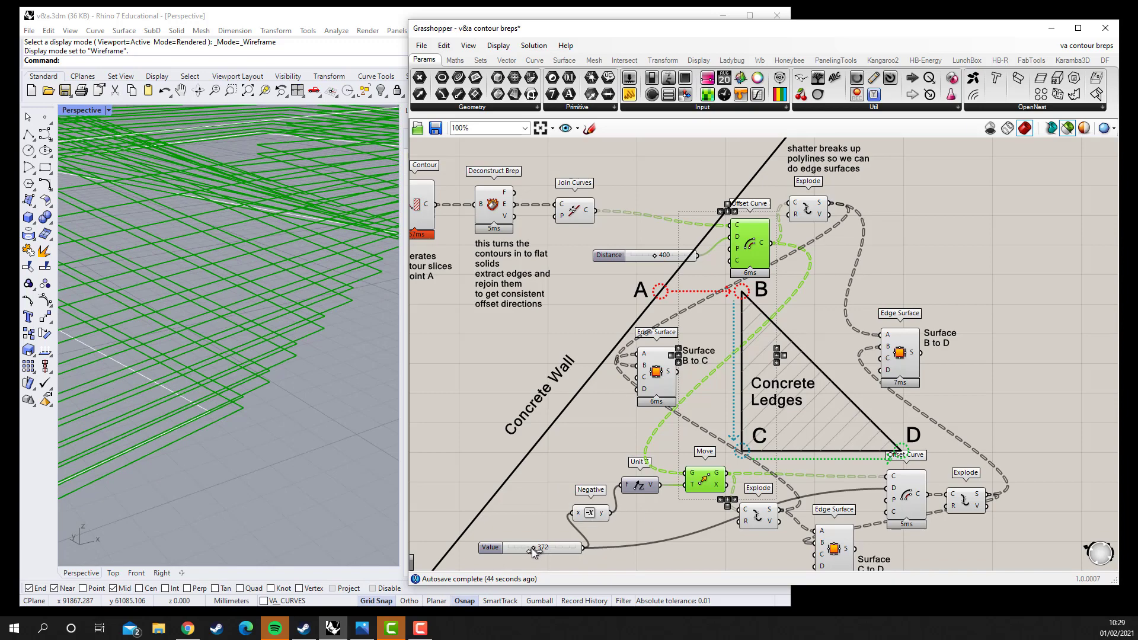
mouse_move(534, 548)
left_mouse_down()
mouse_move(550, 548)
mouse_move(533, 548)
left_mouse_up()
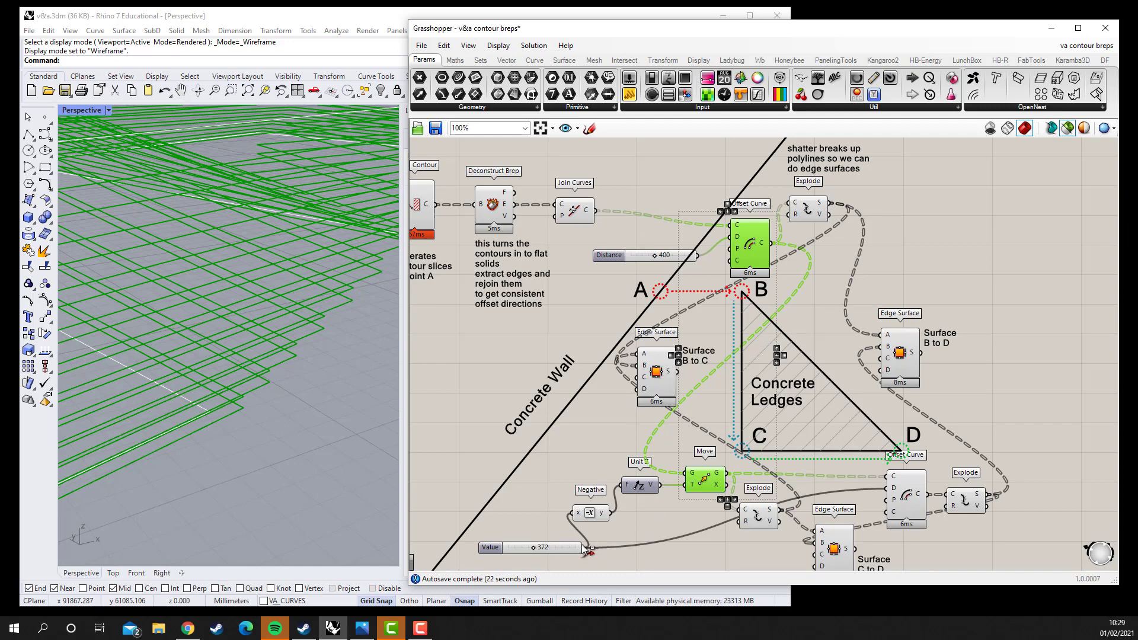
Step: Preview the upper offset curves, moved contours and lower offset curves together, orbiting to inspect them
left_click(567, 558)
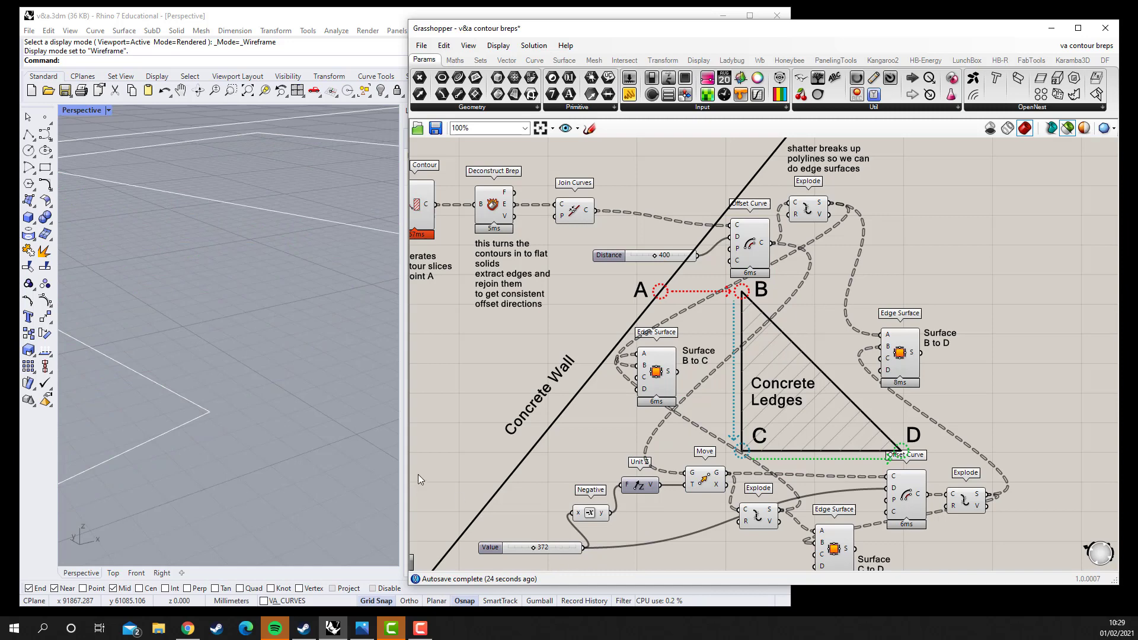
left_click(517, 485)
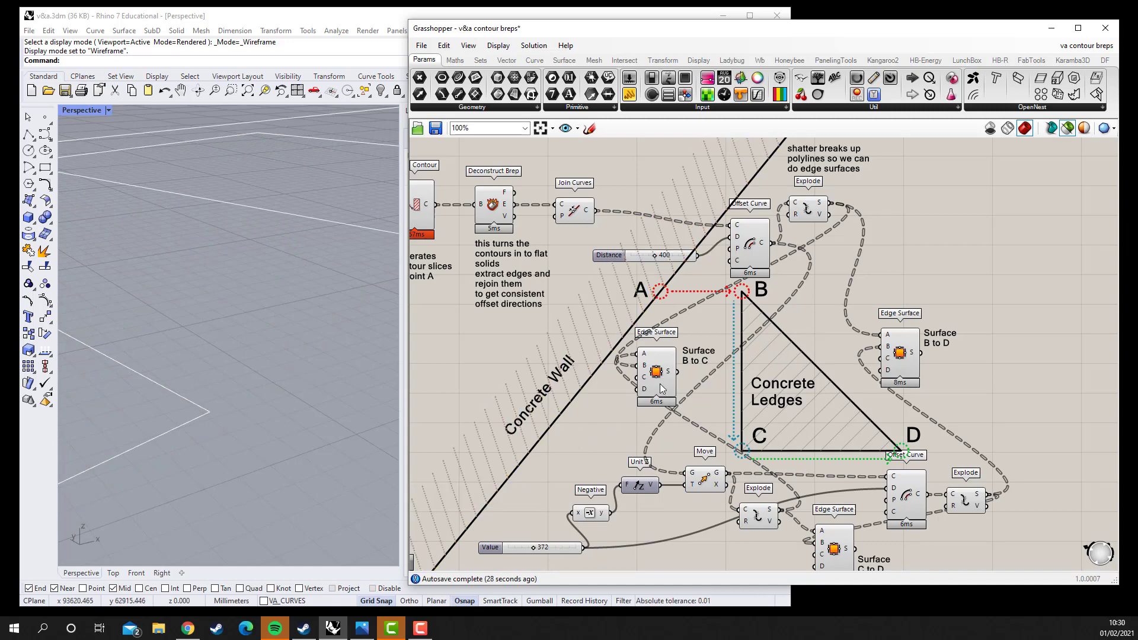
left_click(750, 247)
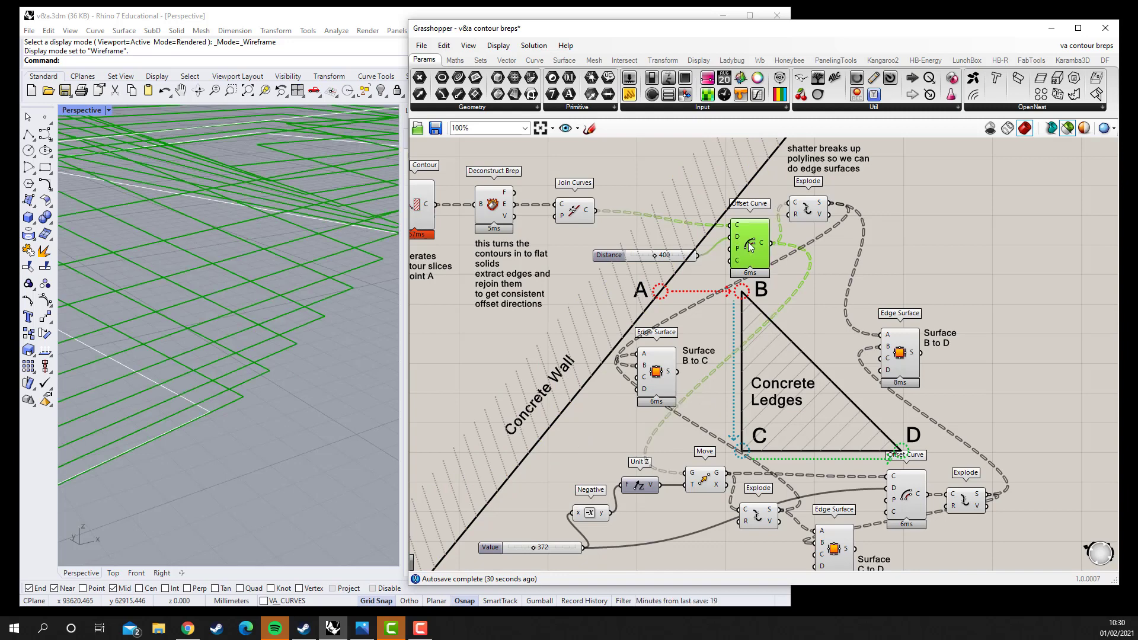
left_click(711, 485, "shift")
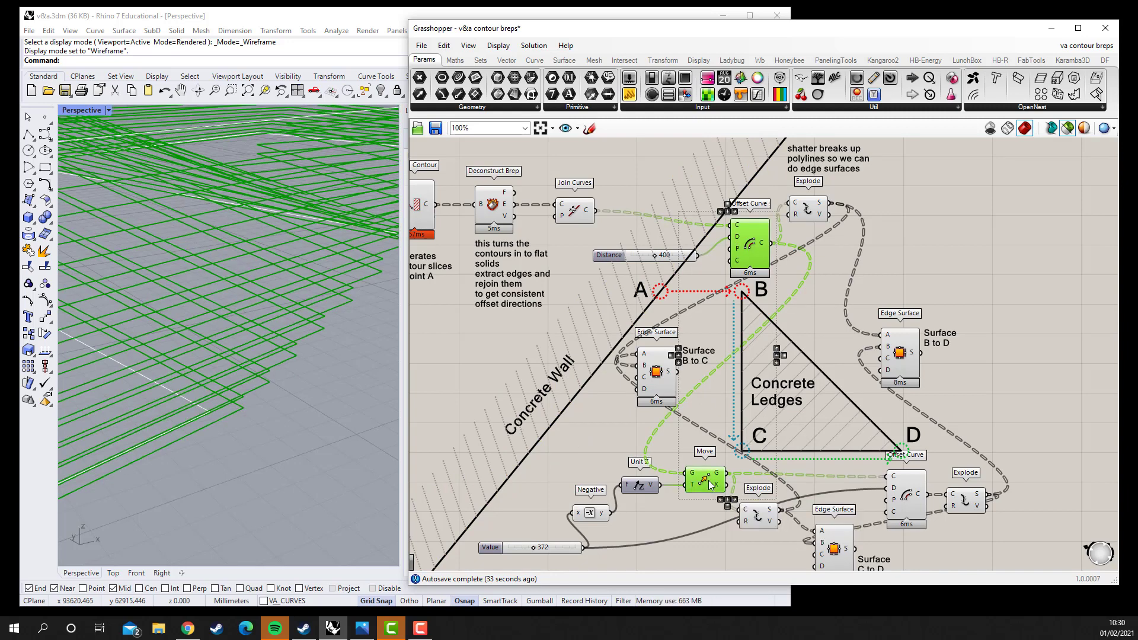
left_click(913, 499, "shift")
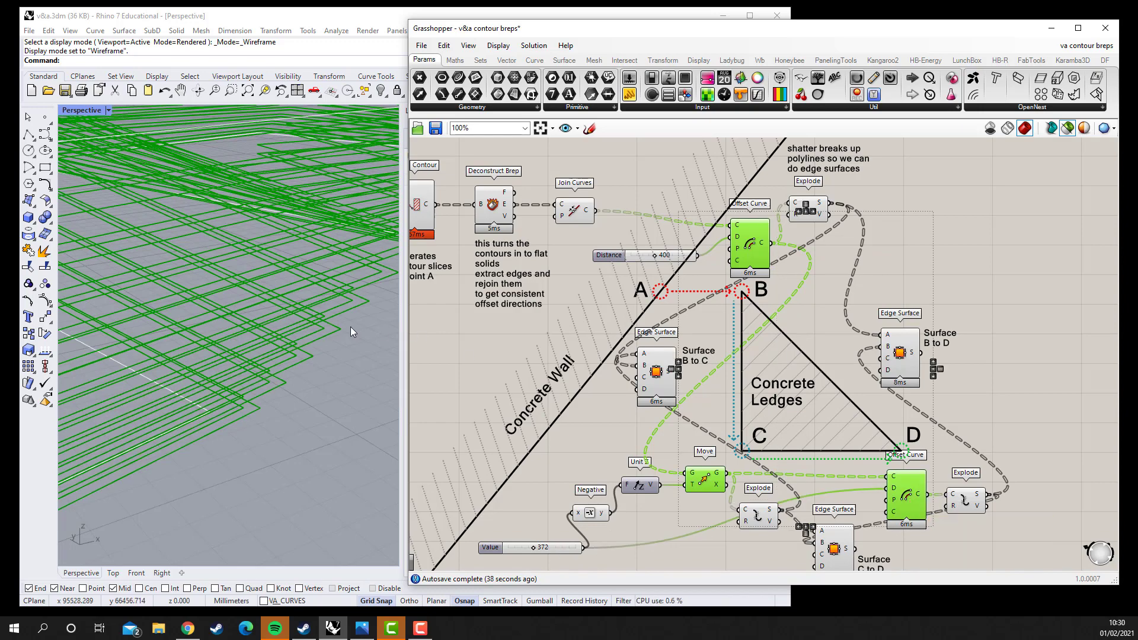
right_click_drag(351, 332, 271, 283)
scroll(271, 283, "up", 2)
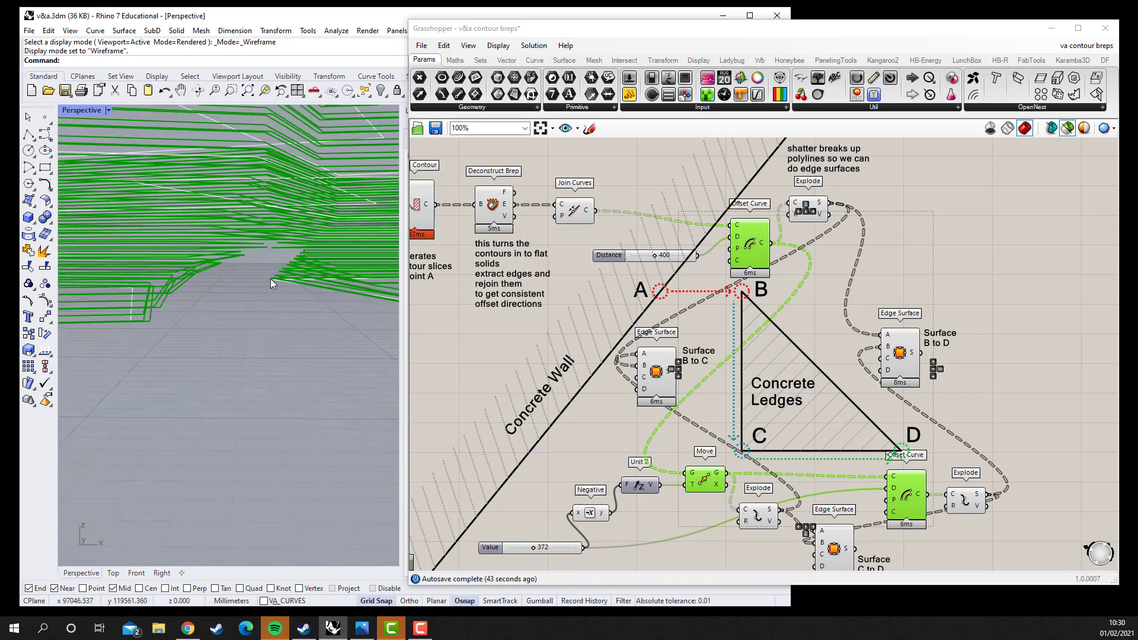
scroll(270, 283, "up", 5)
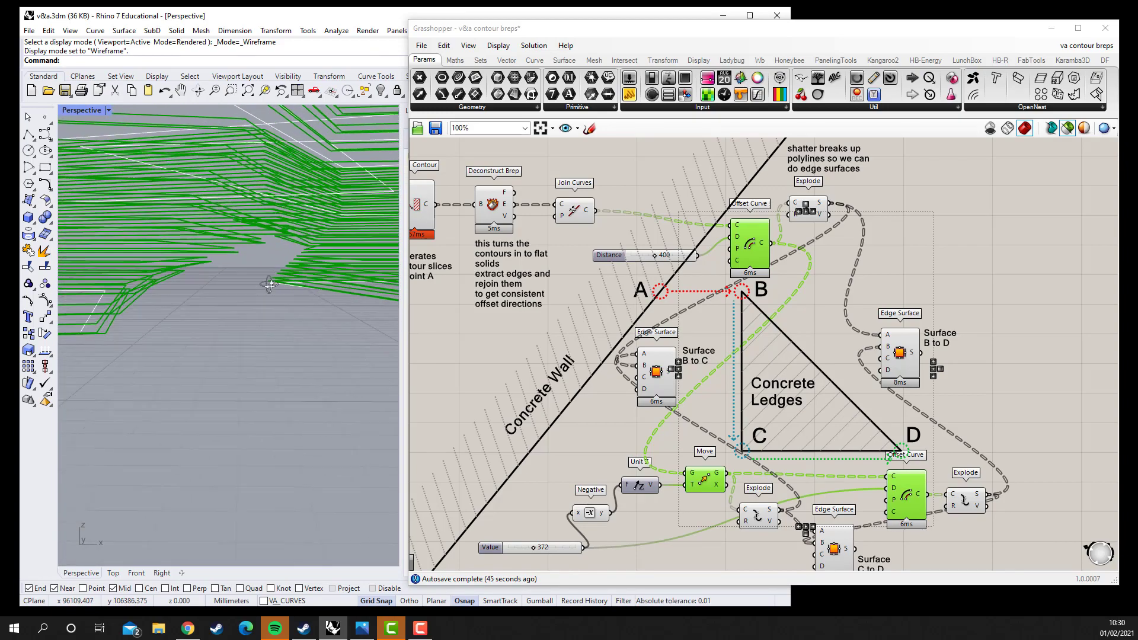
right_click_drag(271, 285, 247, 300)
scroll(249, 304, "down", 4)
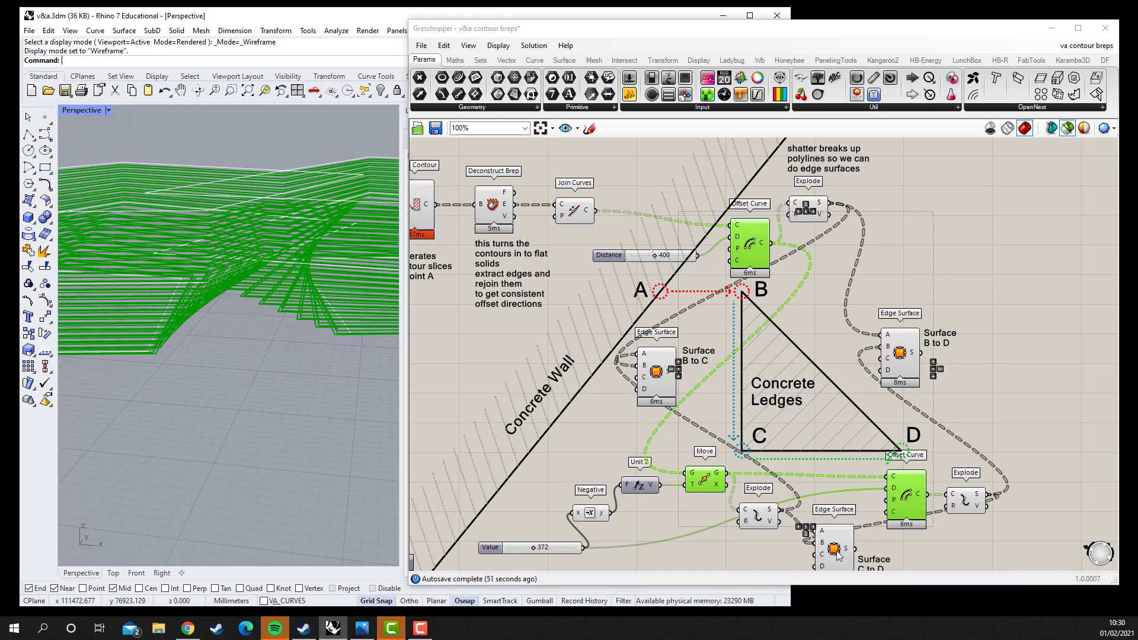
Step: Preview the B to C, B to D and C to D ledge surfaces around the mass
left_click(655, 377)
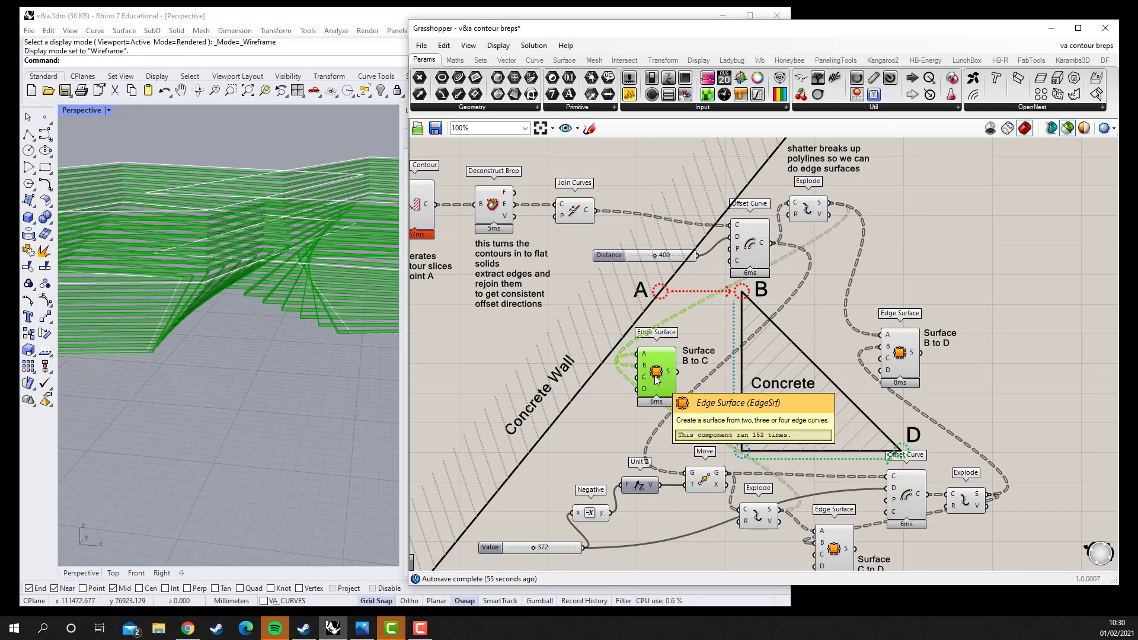
left_click(901, 355, "shift")
left_click(836, 548, "shift")
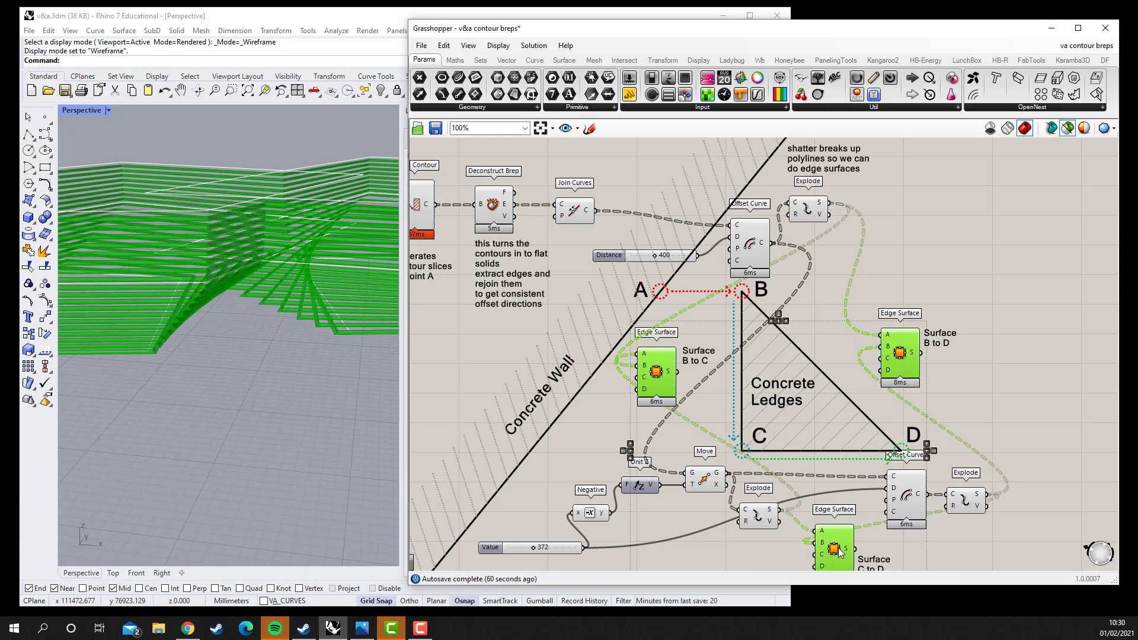
scroll(237, 325, "up", 5)
scroll(247, 293, "up", 5)
right_click_drag(261, 276, 293, 363)
scroll(272, 344, "down", 5)
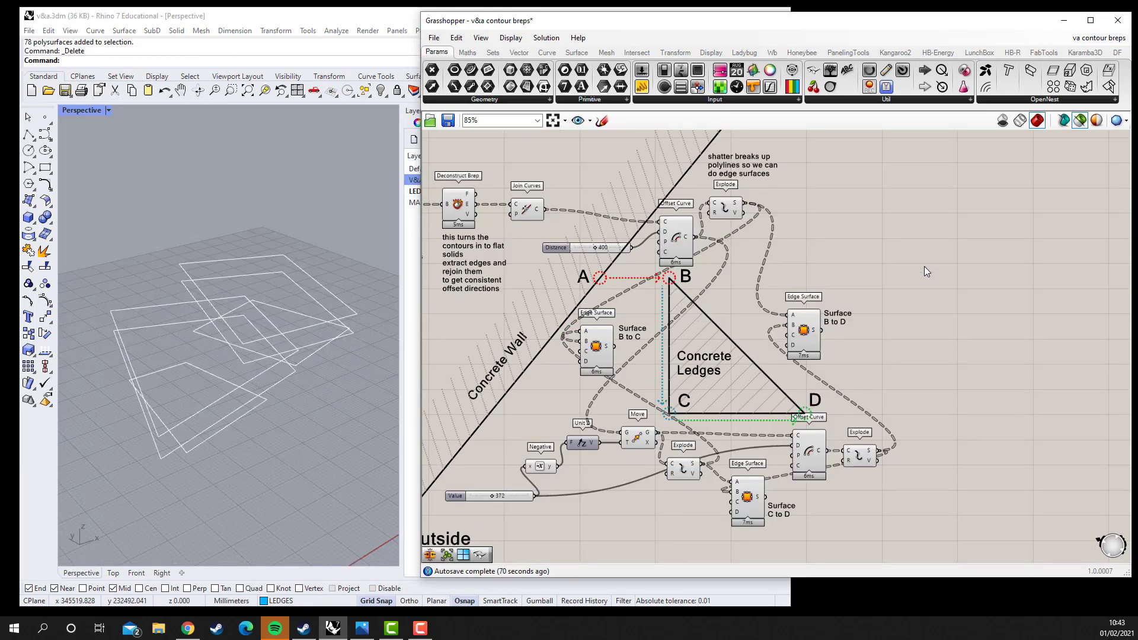
Step: Place a Brep Join component and duplicate it into three stacked copies
double_click(925, 267)
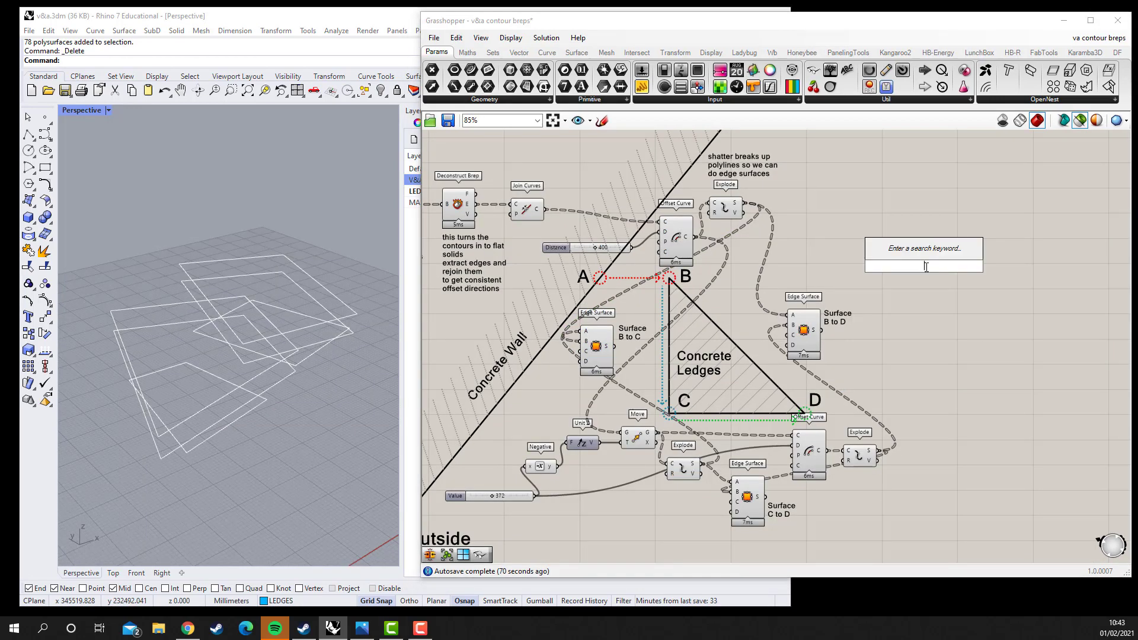
type("brep jo")
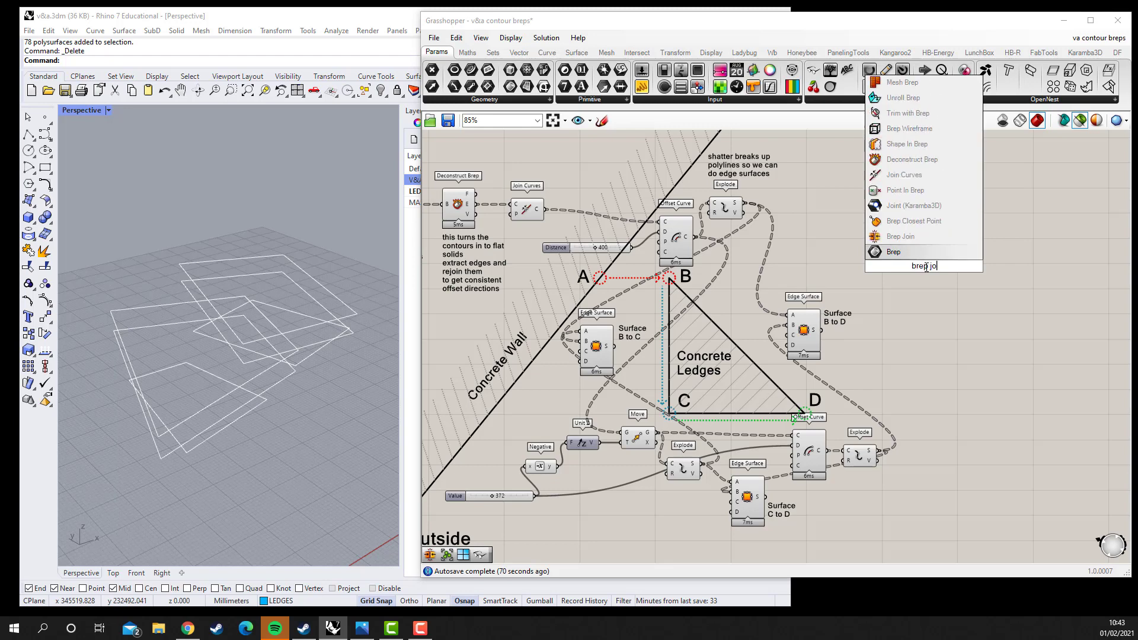
type("in")
key("Return")
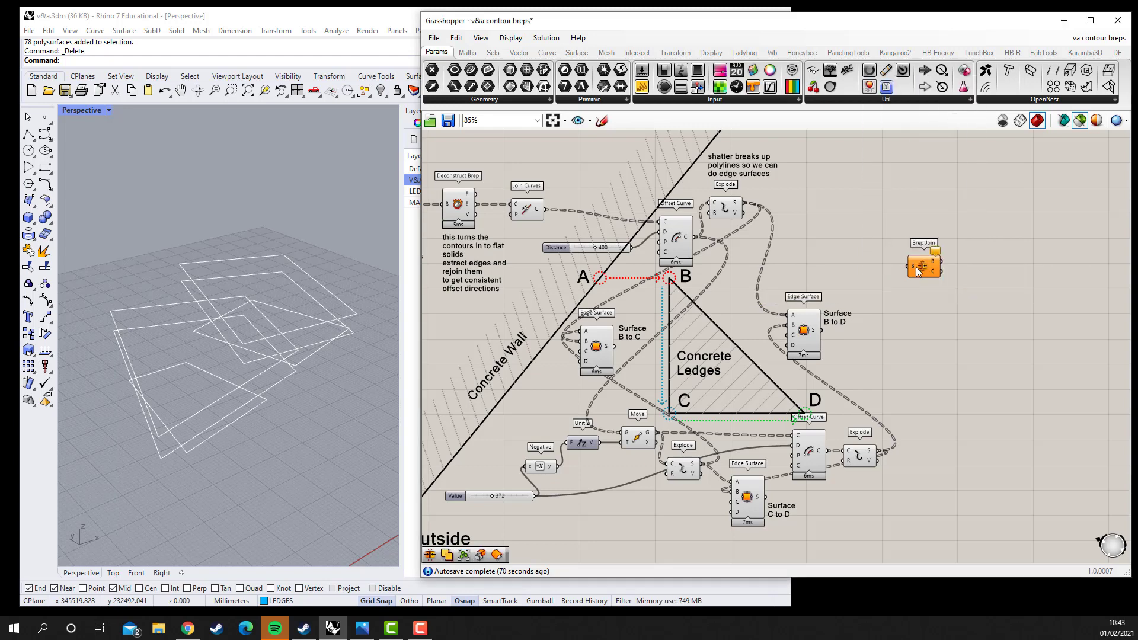
left_click_drag(903, 270, 904, 272)
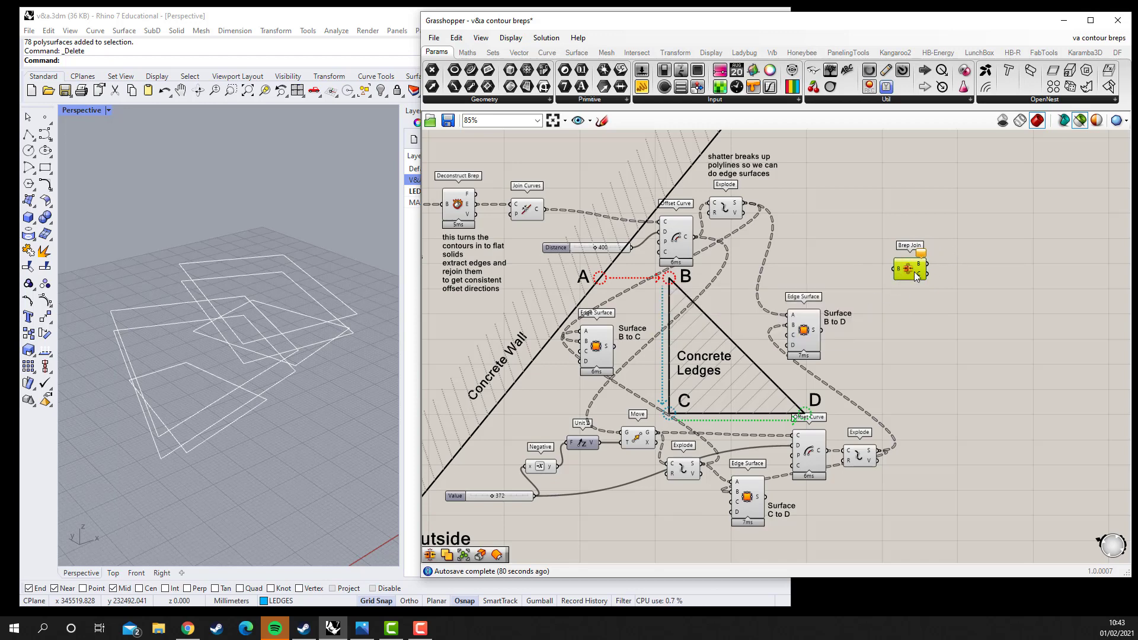
key("ctrl+c")
key("ctrl+v")
key("ctrl+v")
left_click_drag(917, 279, 919, 317)
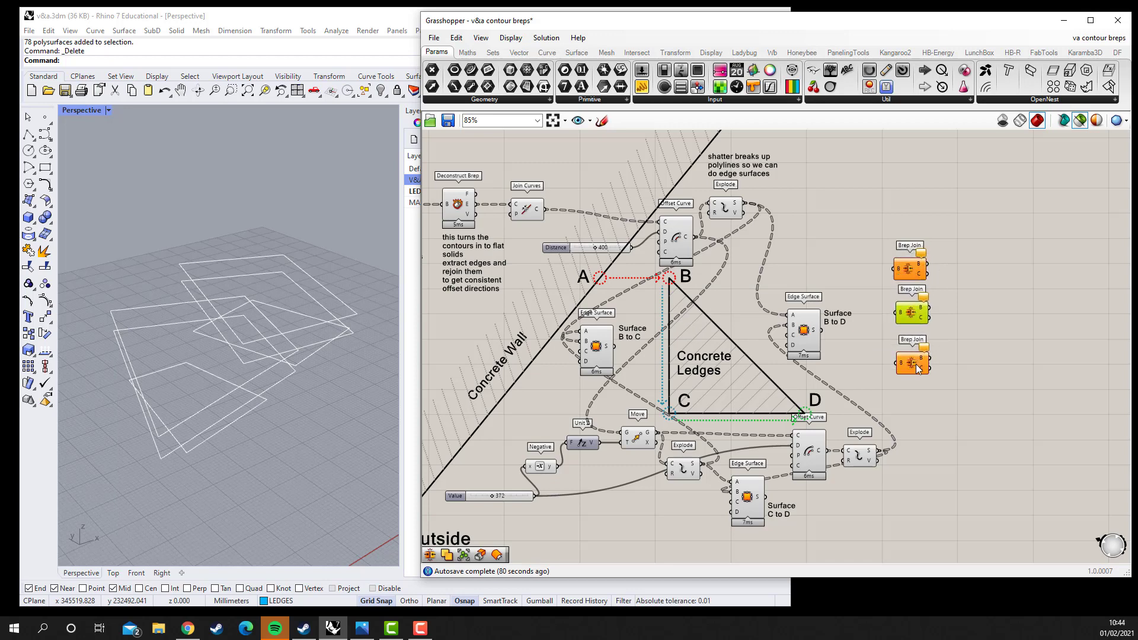
left_click_drag(918, 369, 914, 363)
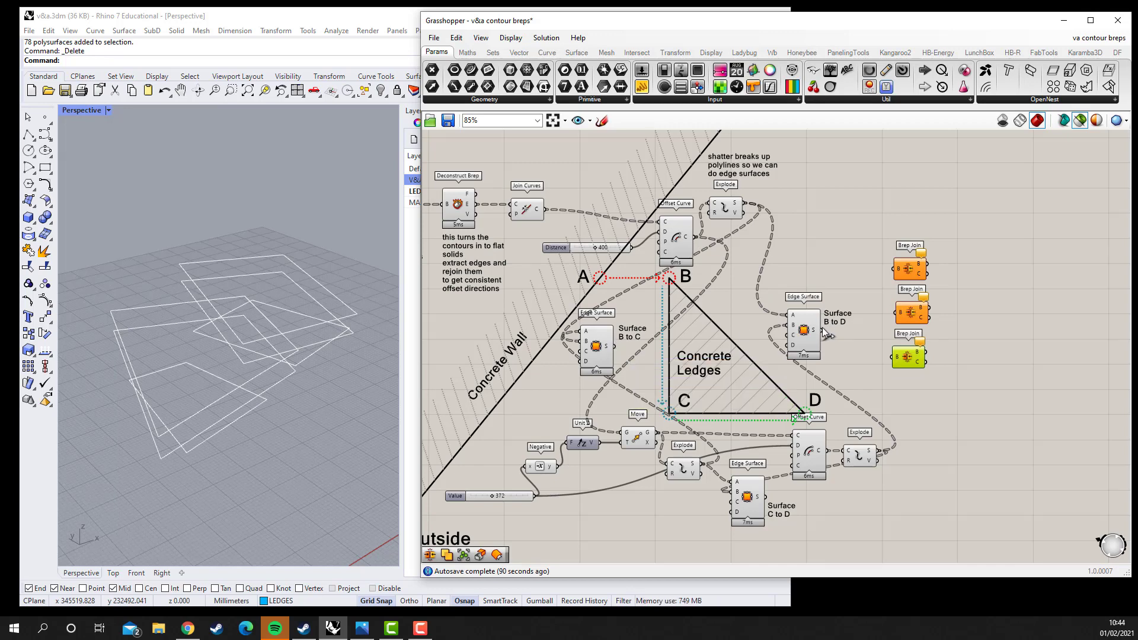
Step: Wire the B to C, B to D and C to D surfaces into the three Brep Joins and check each result
left_click_drag(823, 330, 897, 312)
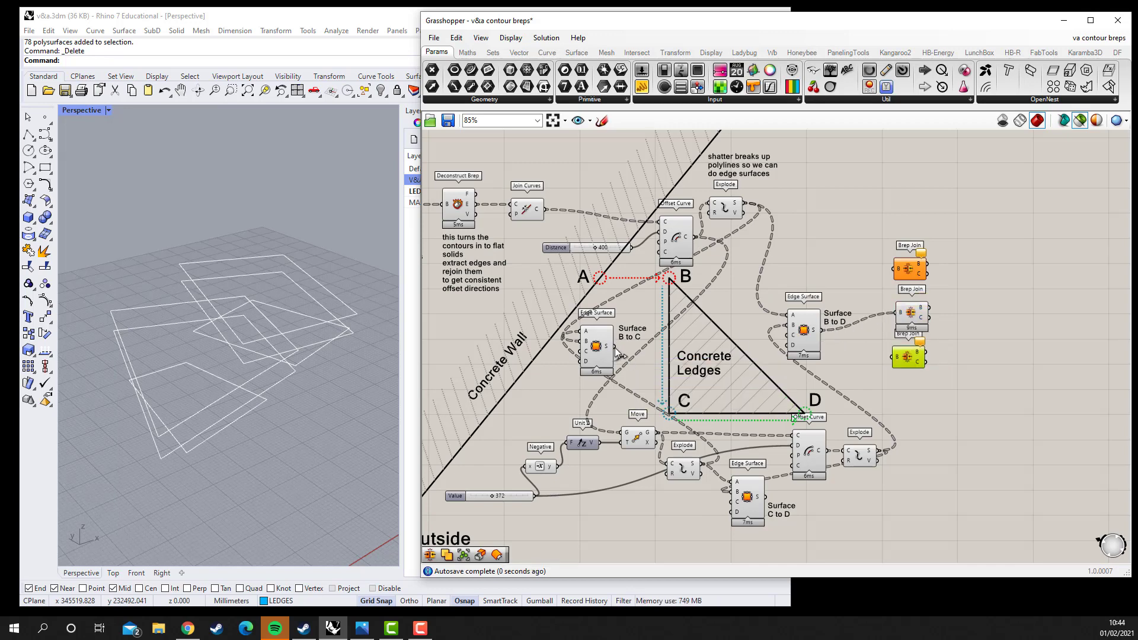
left_click_drag(616, 348, 896, 268)
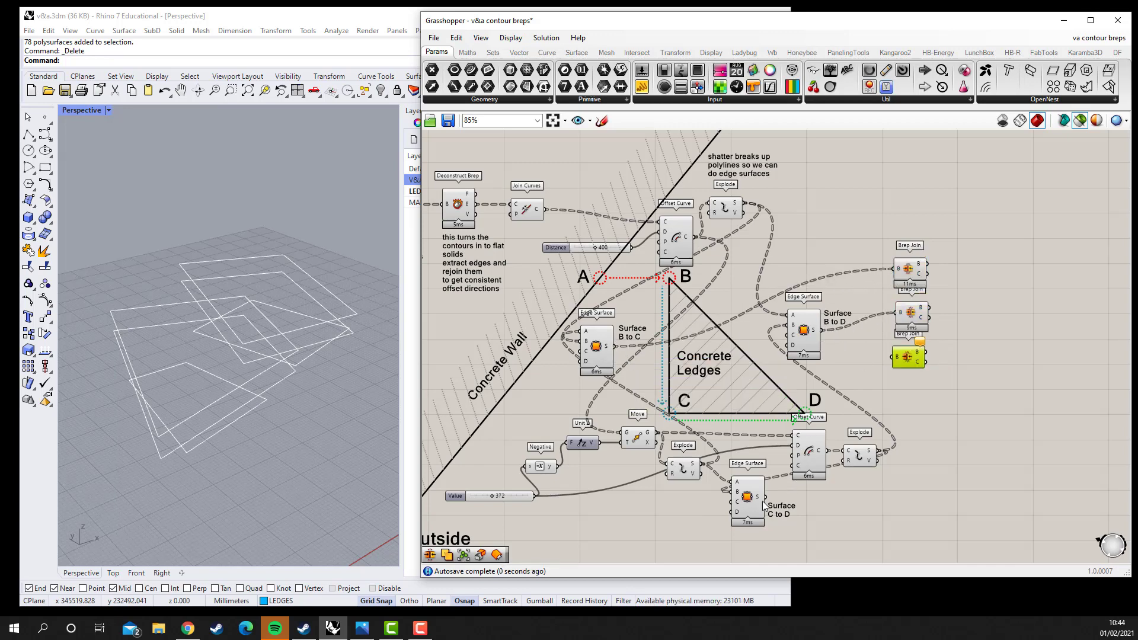
left_click_drag(766, 498, 897, 356)
left_click(910, 268)
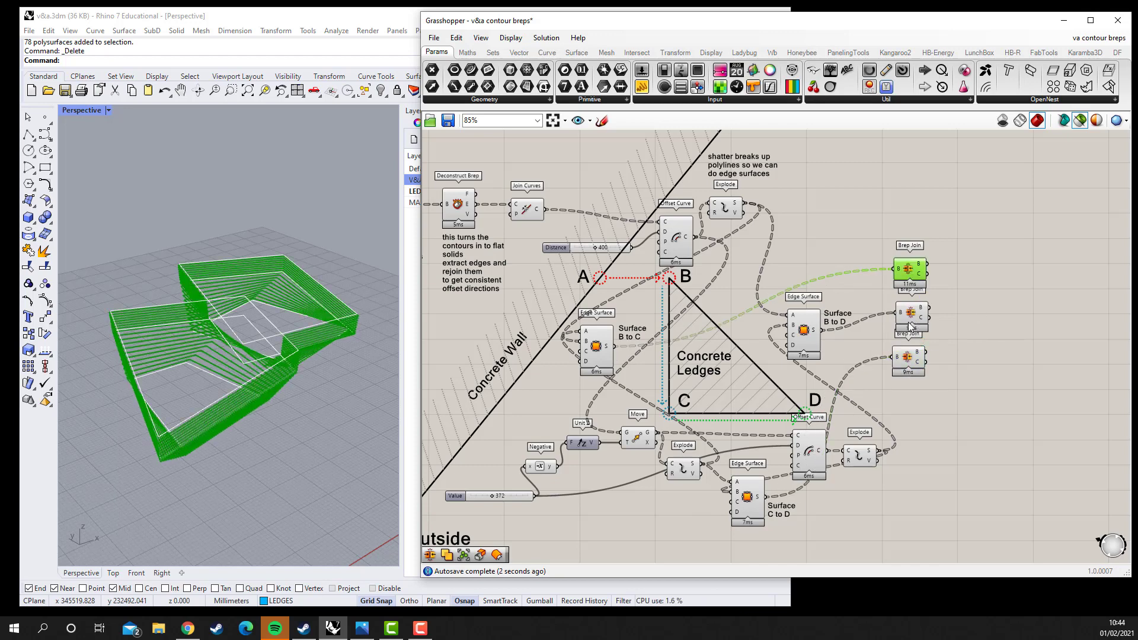
left_click(911, 313)
left_click(909, 359)
left_click(968, 316)
double_click(978, 320)
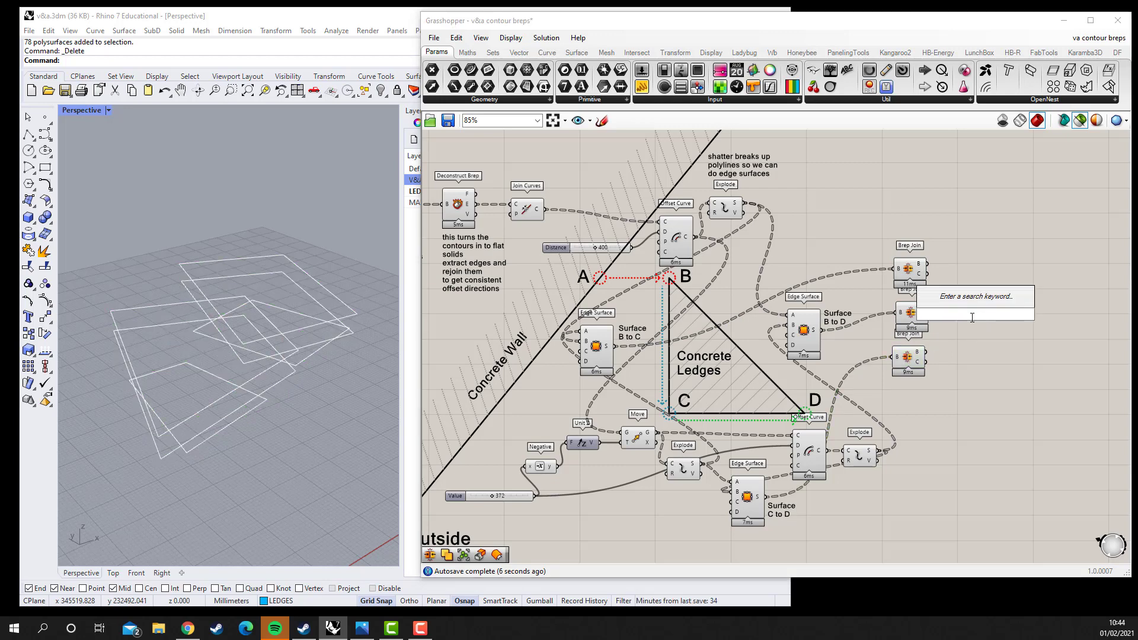
type("group")
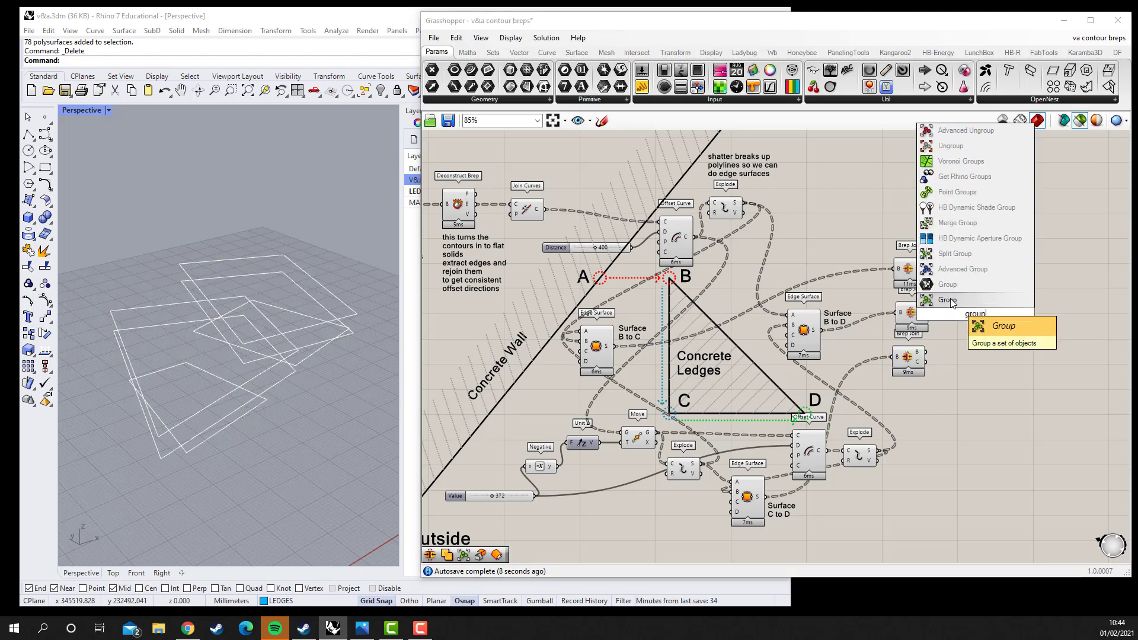
left_click(952, 300)
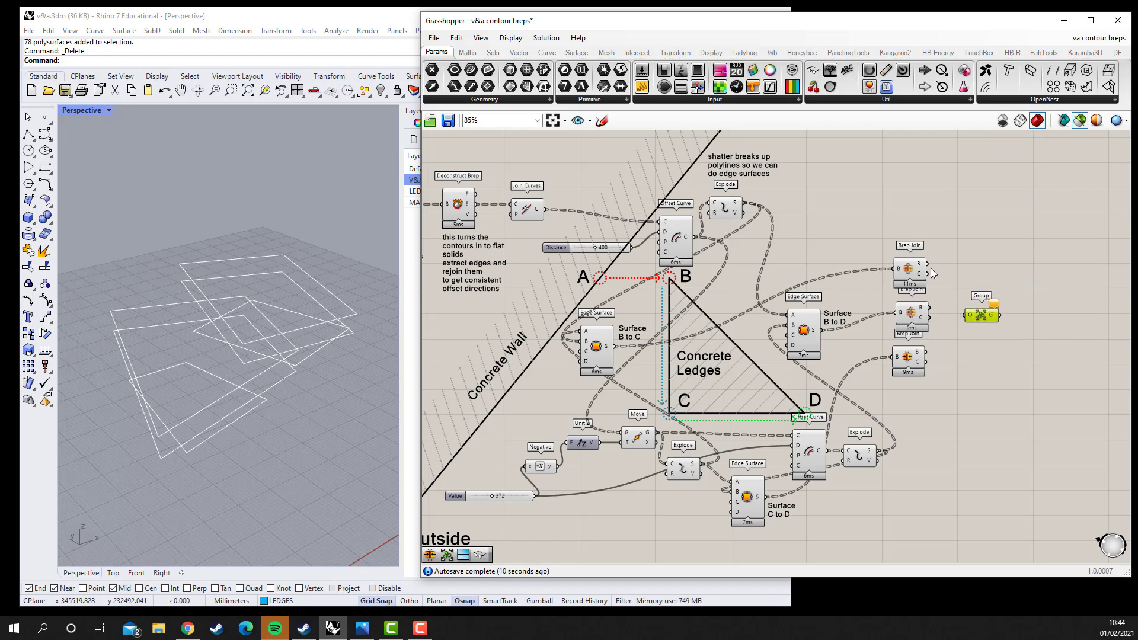
left_click_drag(929, 265, 966, 315)
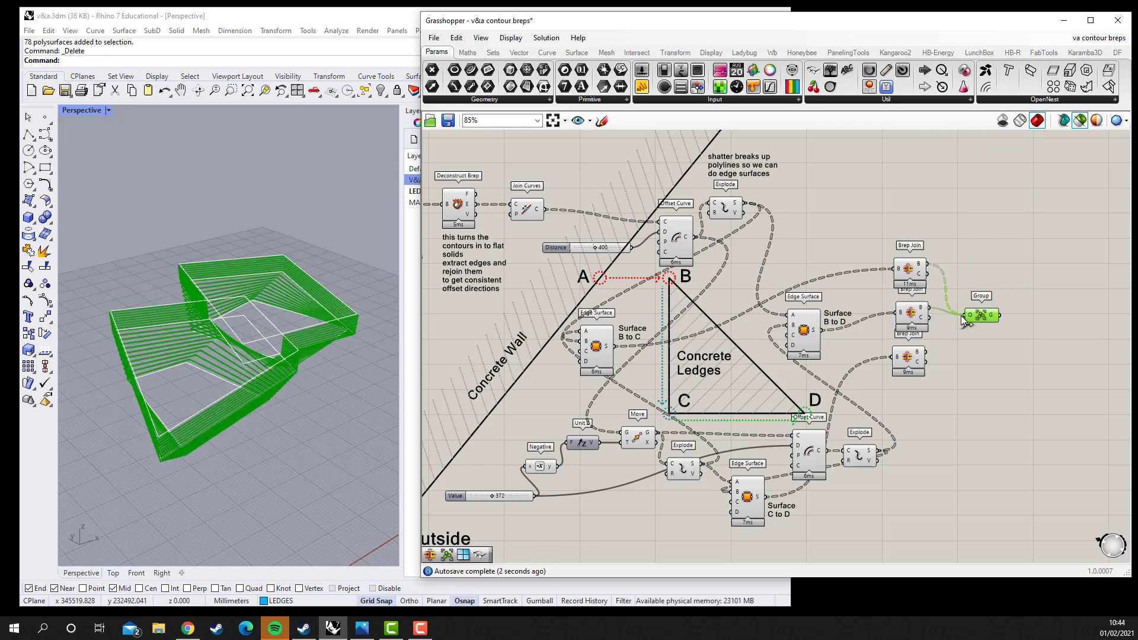
left_click_drag(928, 311, 966, 316, "shift")
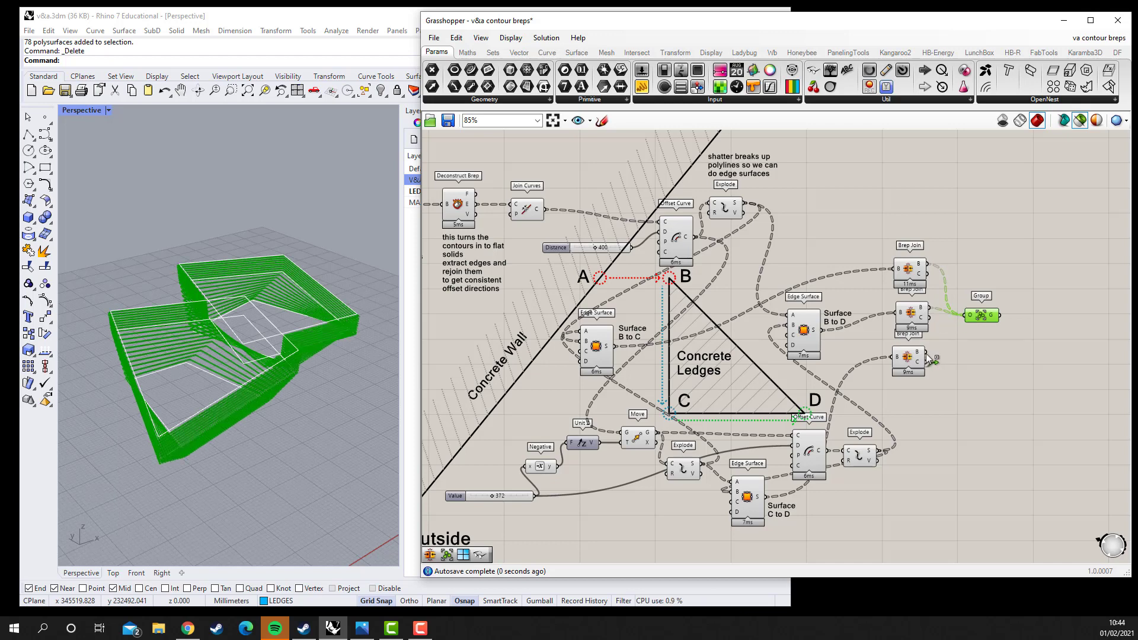
left_click_drag(929, 358, 981, 319, "shift")
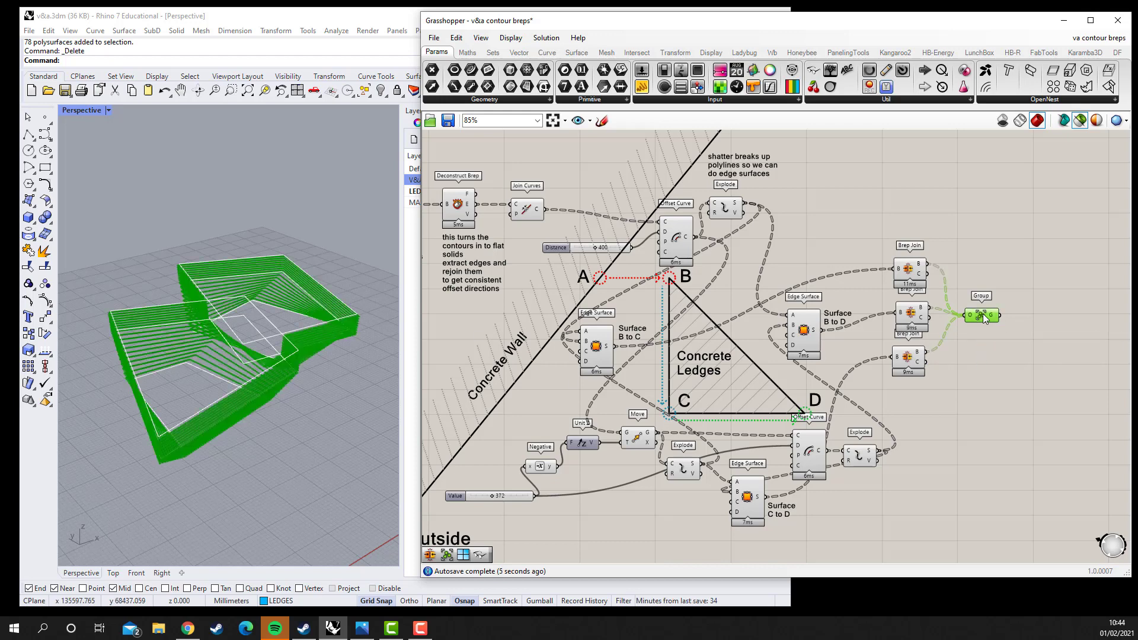
right_click(984, 319)
left_click(1016, 361)
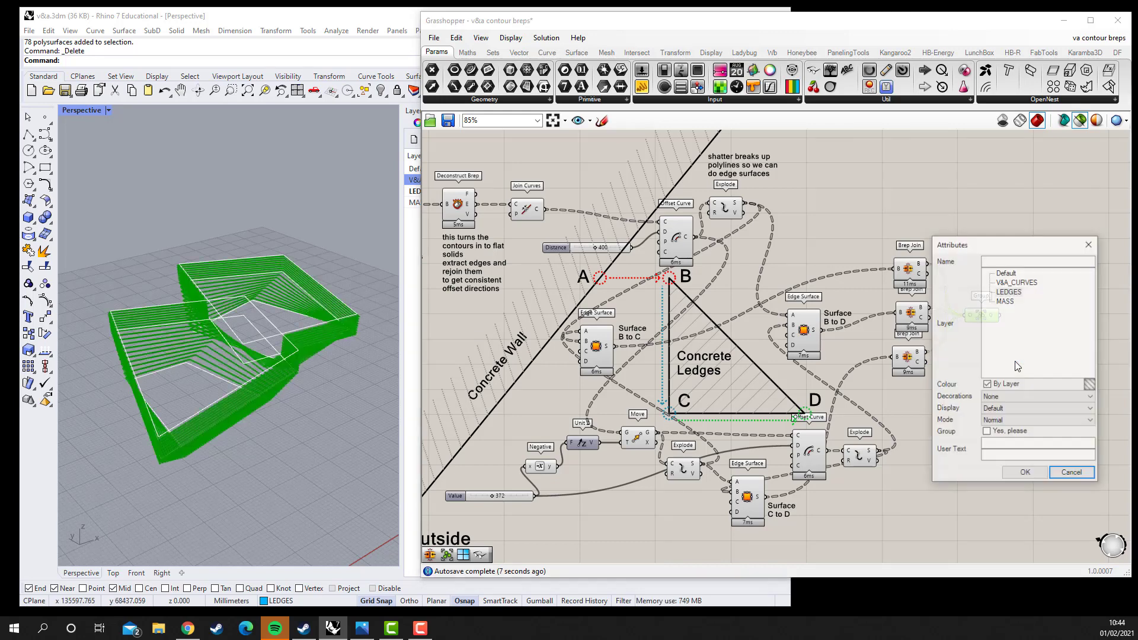
left_click(1003, 293)
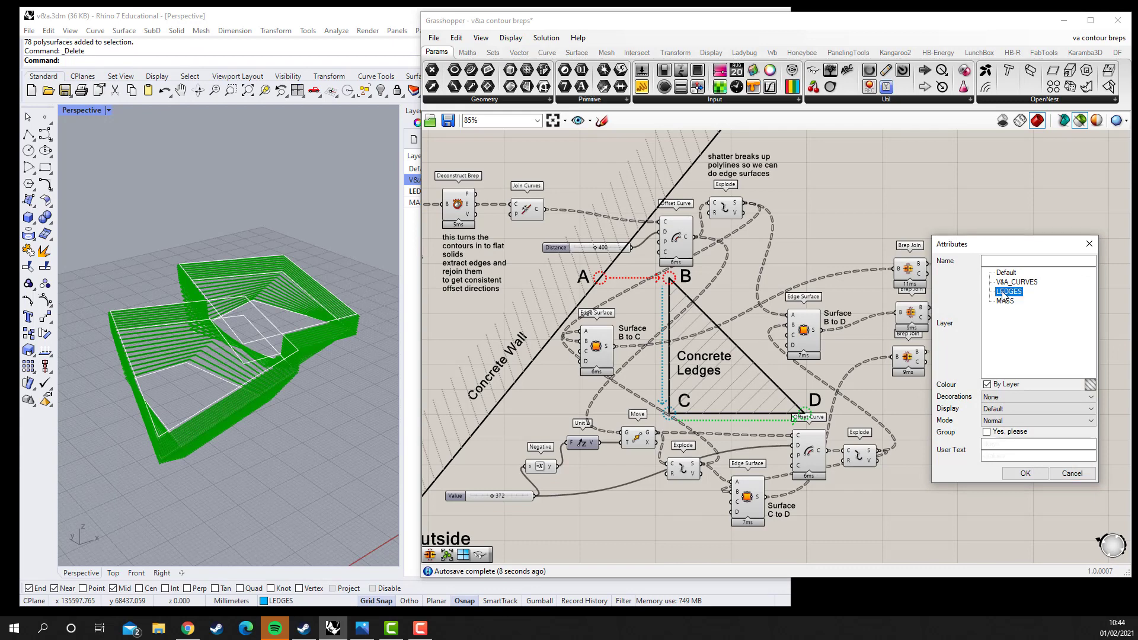
left_click(987, 432)
left_click(1026, 479)
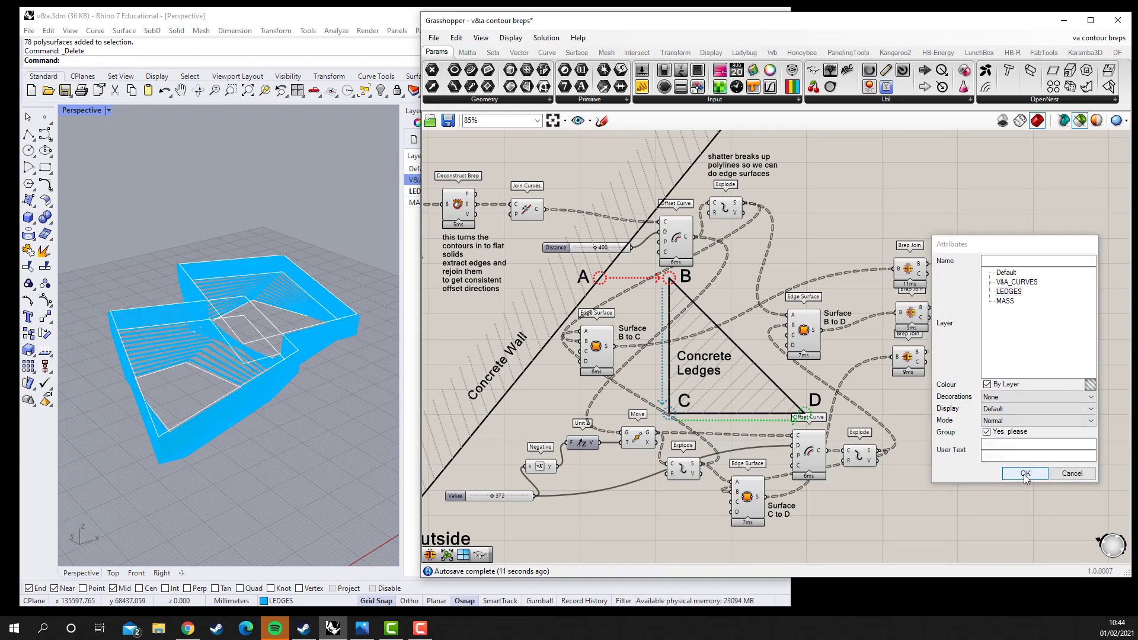
left_click(313, 348)
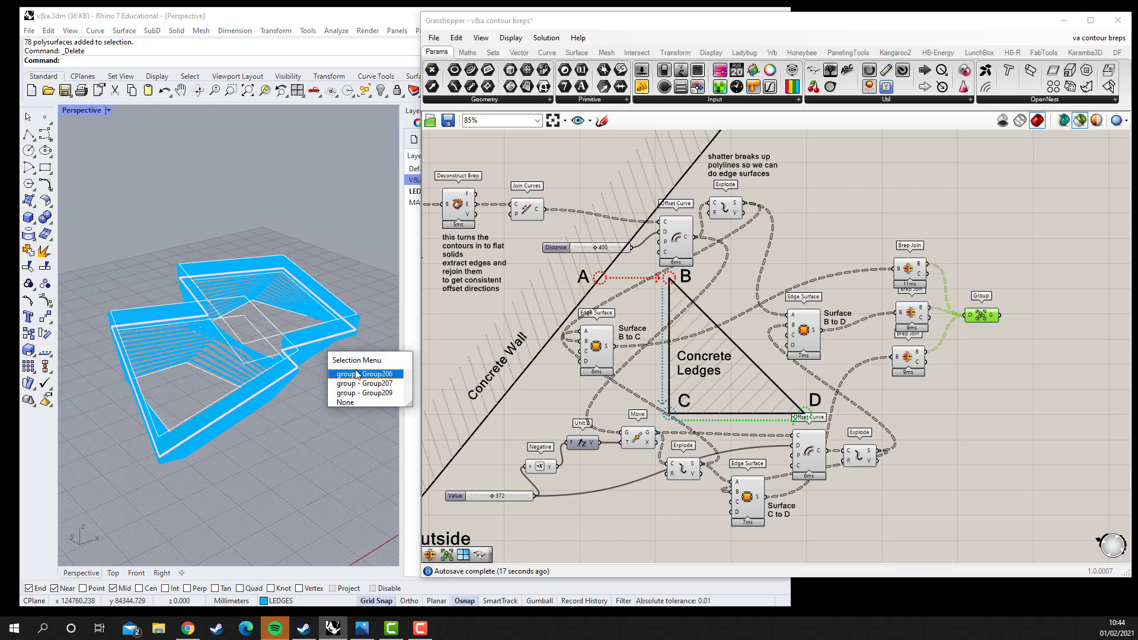
left_click(360, 377)
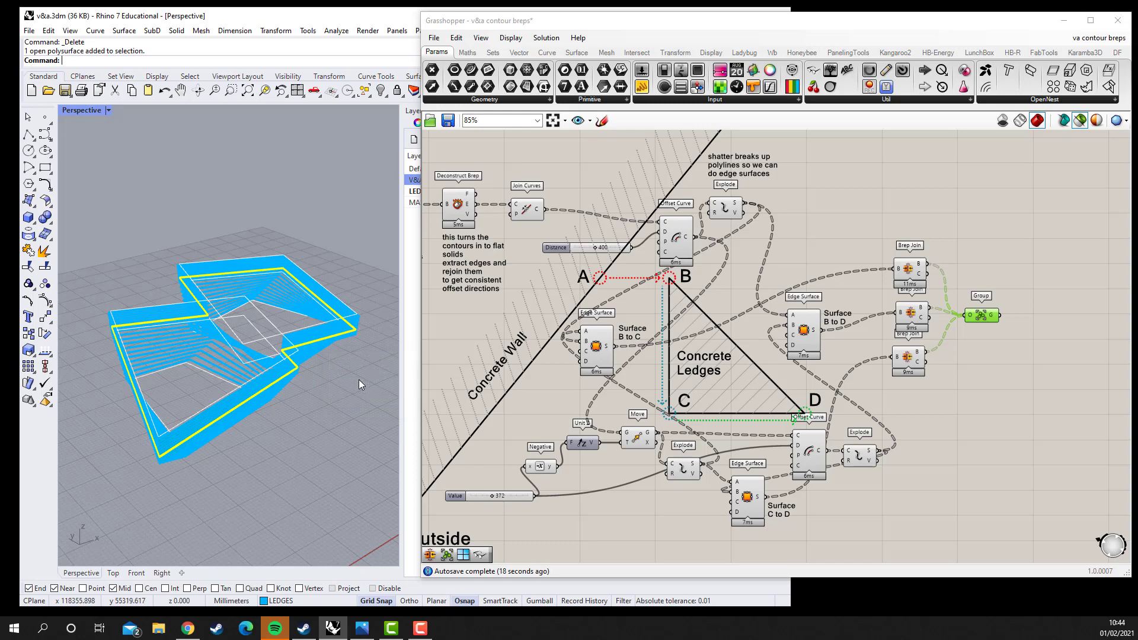
left_click(312, 347)
left_click(311, 329)
left_click(308, 362)
key("Escape")
left_click(308, 408)
key("Escape")
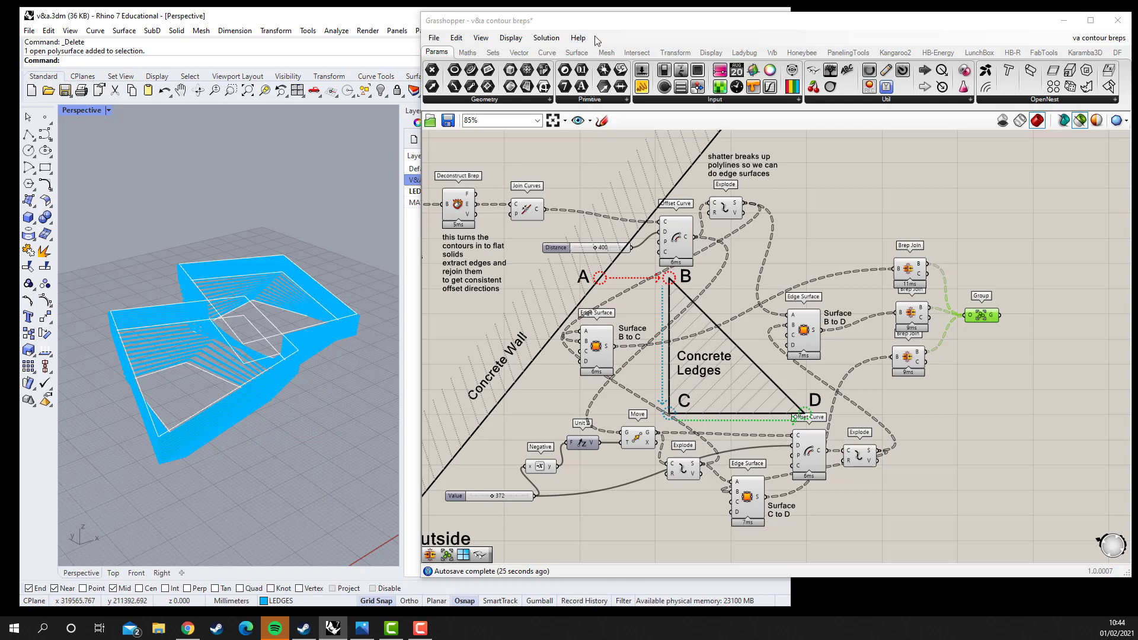
Step: Hide the V&A_CURVES layer and delete the previously baked blue ledges
left_click_drag(615, 29, 707, 25)
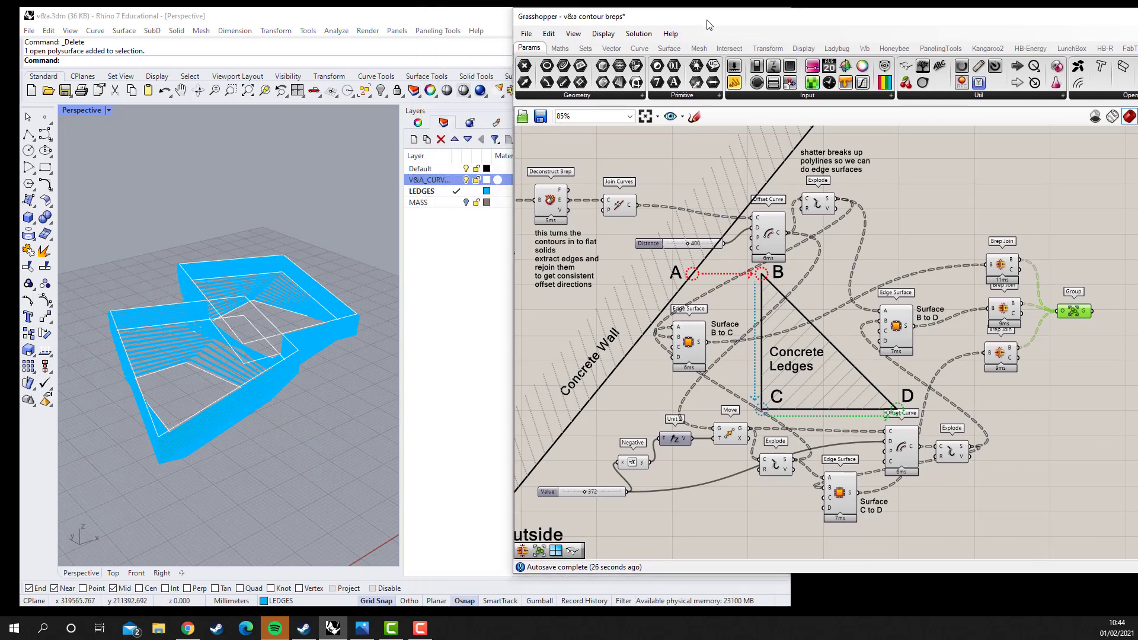
left_click(466, 180)
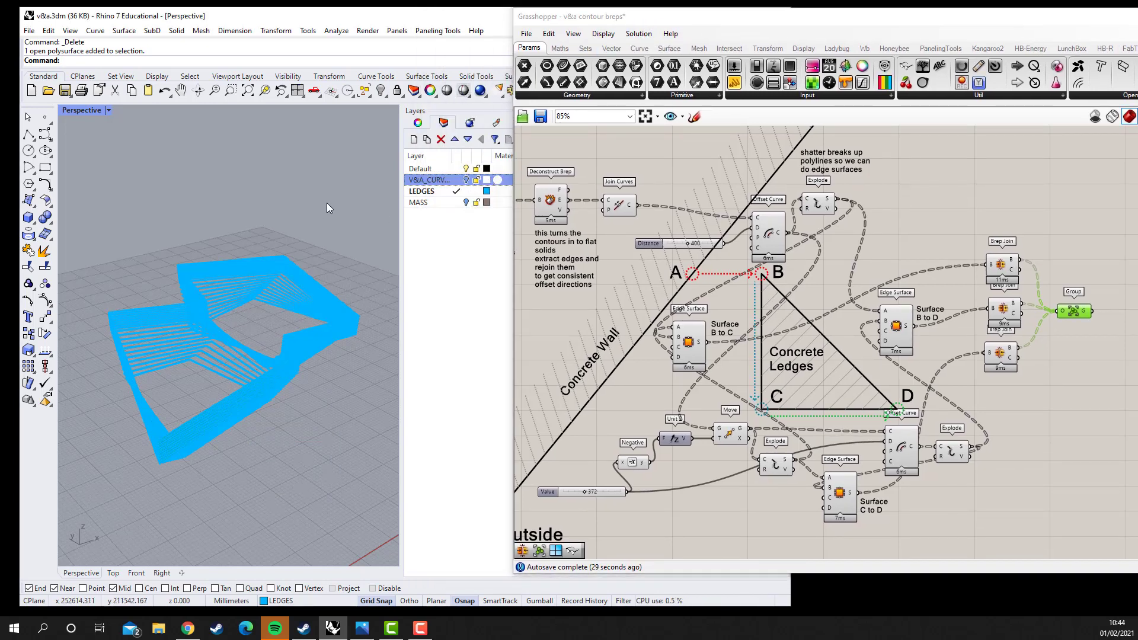
left_click_drag(366, 205, 94, 514)
key("Delete")
left_click_drag(734, 27, 628, 21)
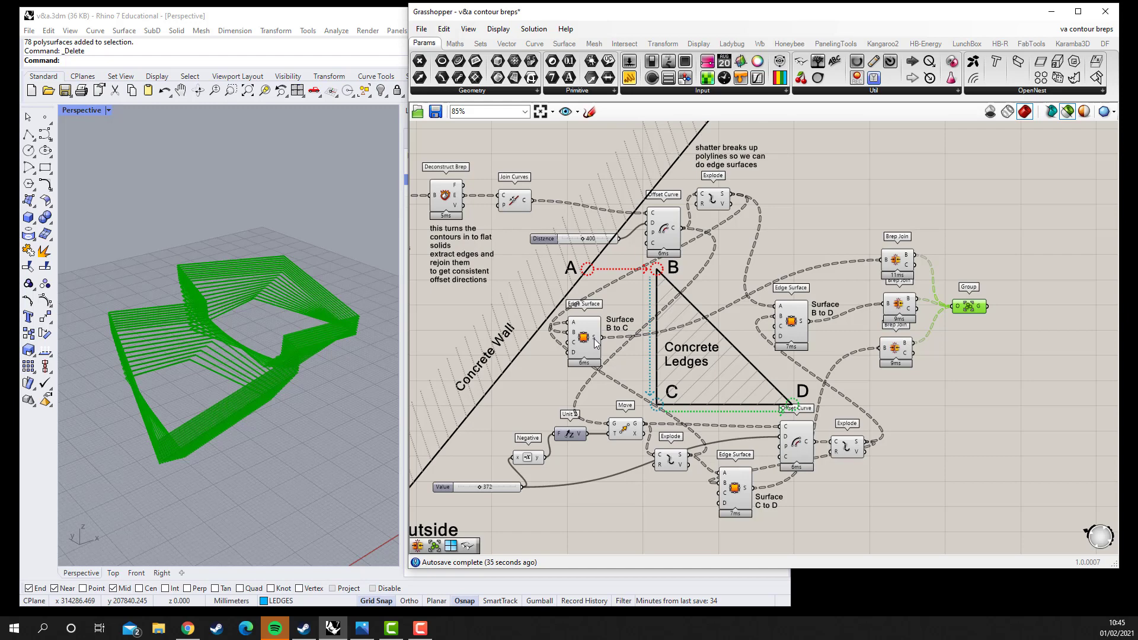
Step: Flatten the Surface B to C, C to D and B to D edge-surface outputs
right_click(595, 340)
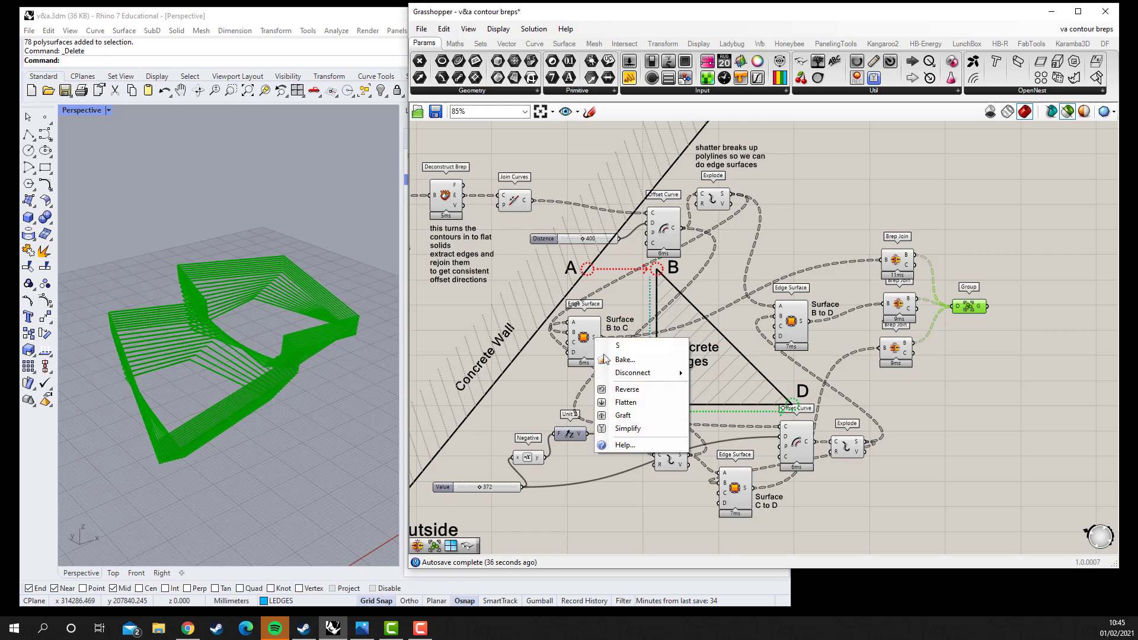
left_click(625, 403)
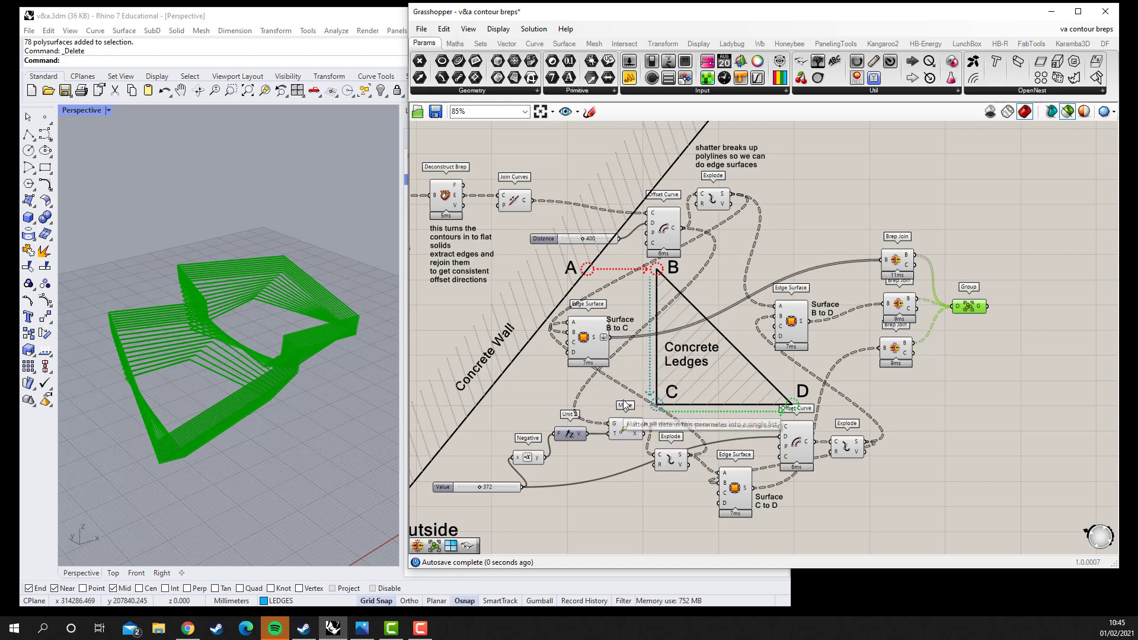
right_click(748, 493)
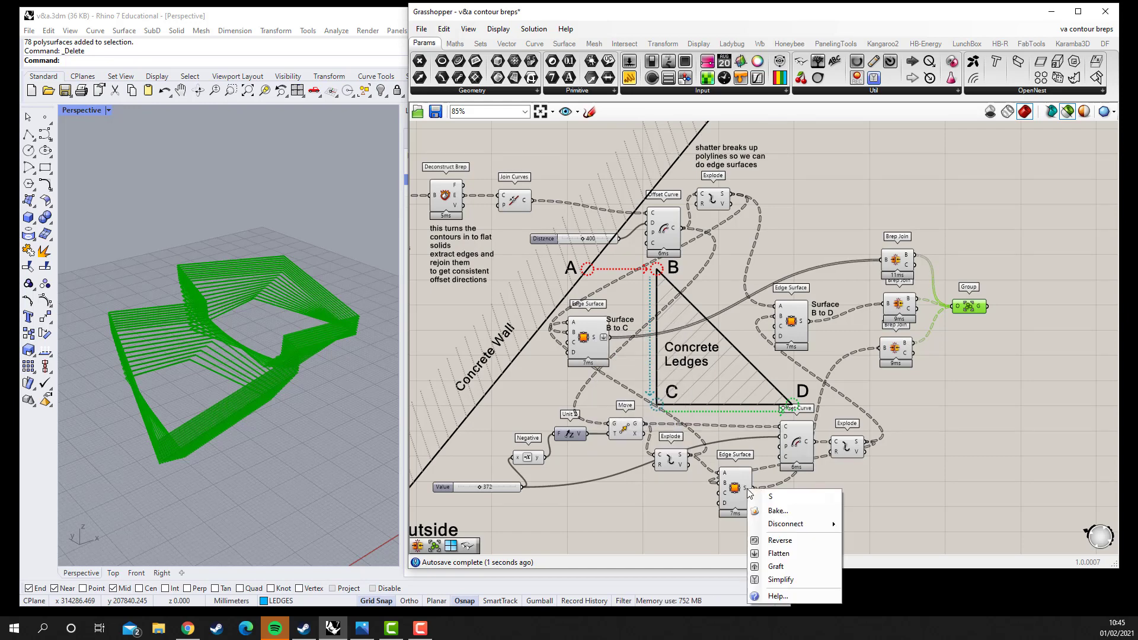
left_click(778, 553)
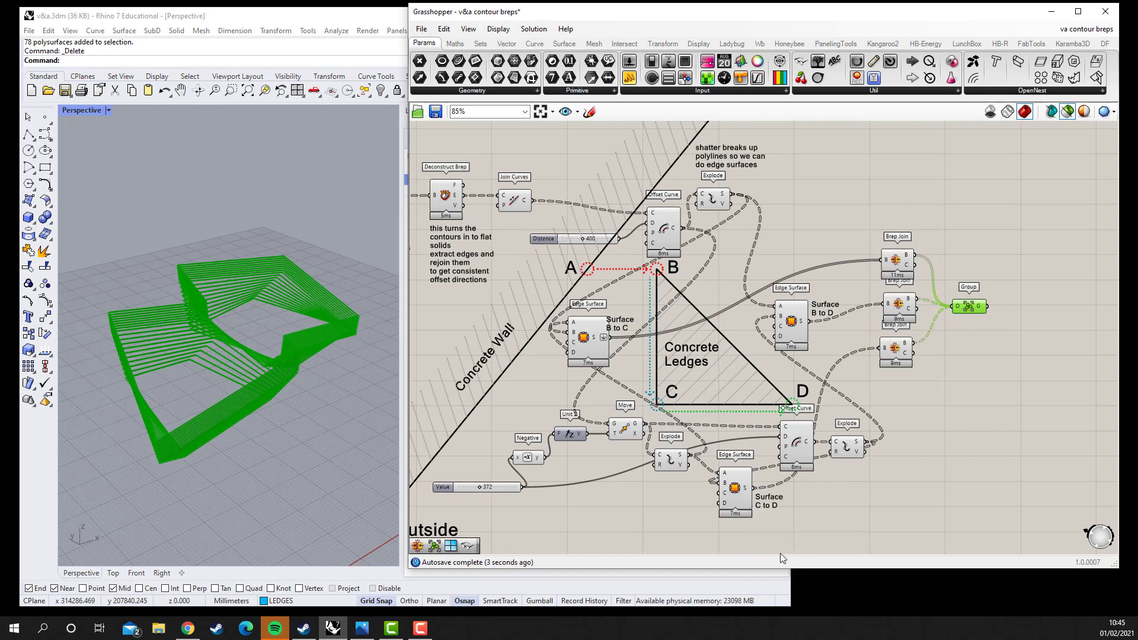
right_click(800, 322)
left_click(830, 385)
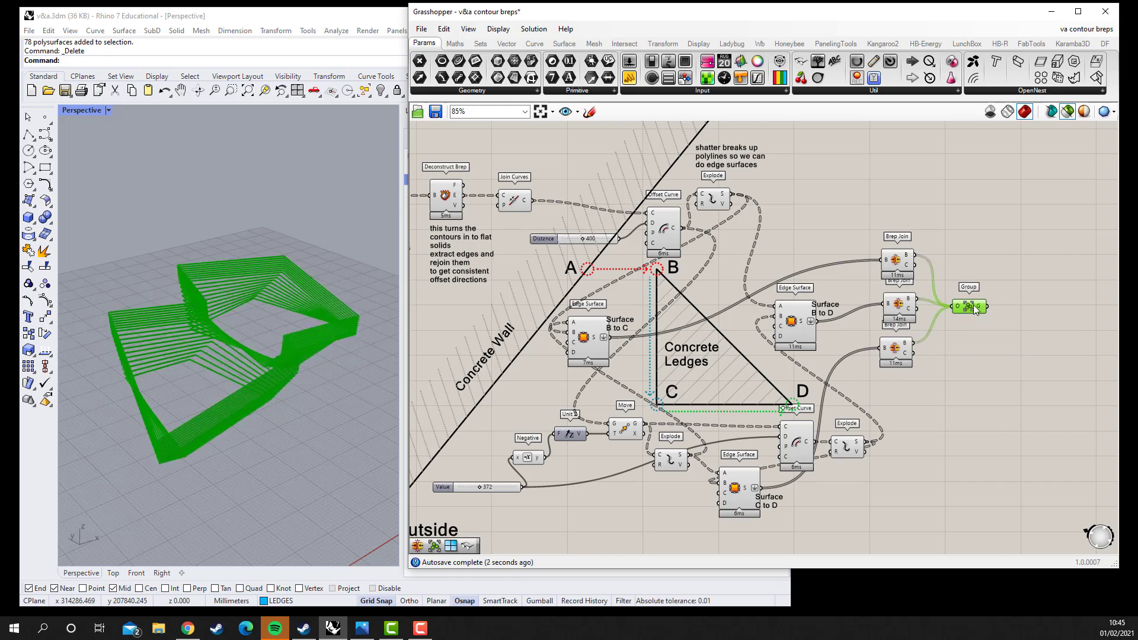
Step: Bake the Group component onto the LEDGES layer as one group, then select it in Rhino
right_click(973, 307)
left_click(987, 354)
left_click(996, 282)
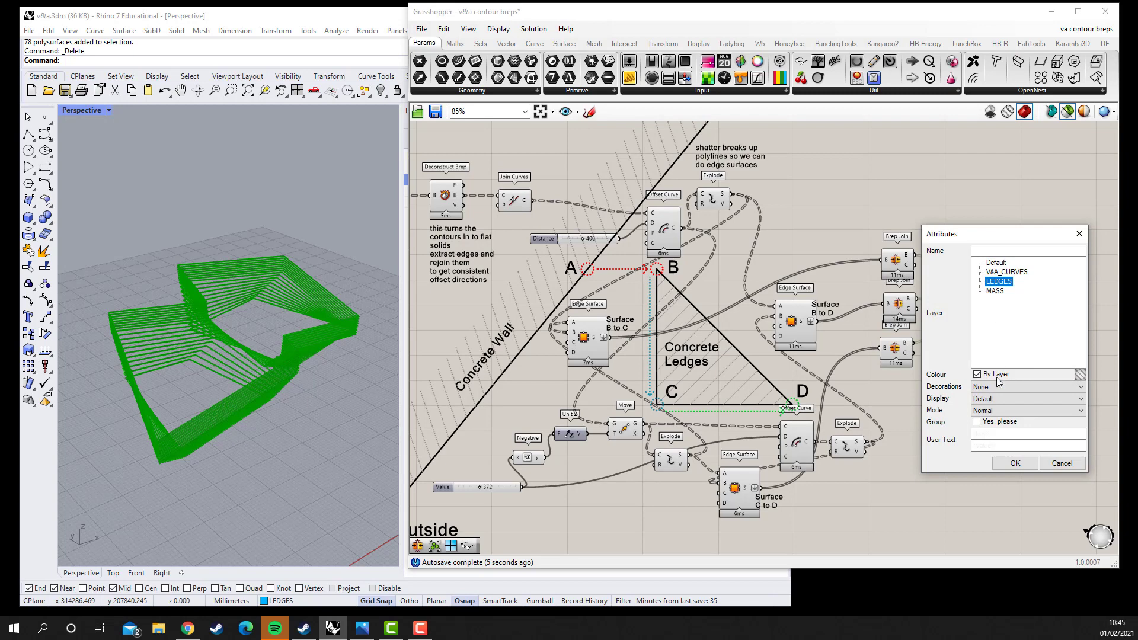
left_click(976, 422)
left_click(1010, 464)
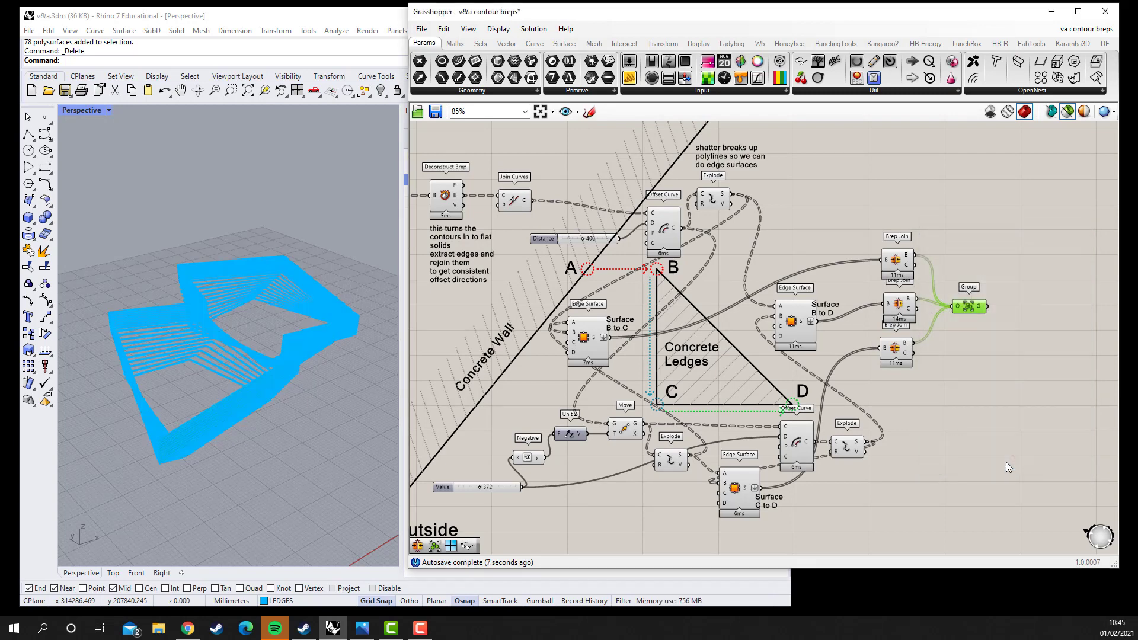
left_click(313, 425)
left_click(312, 345)
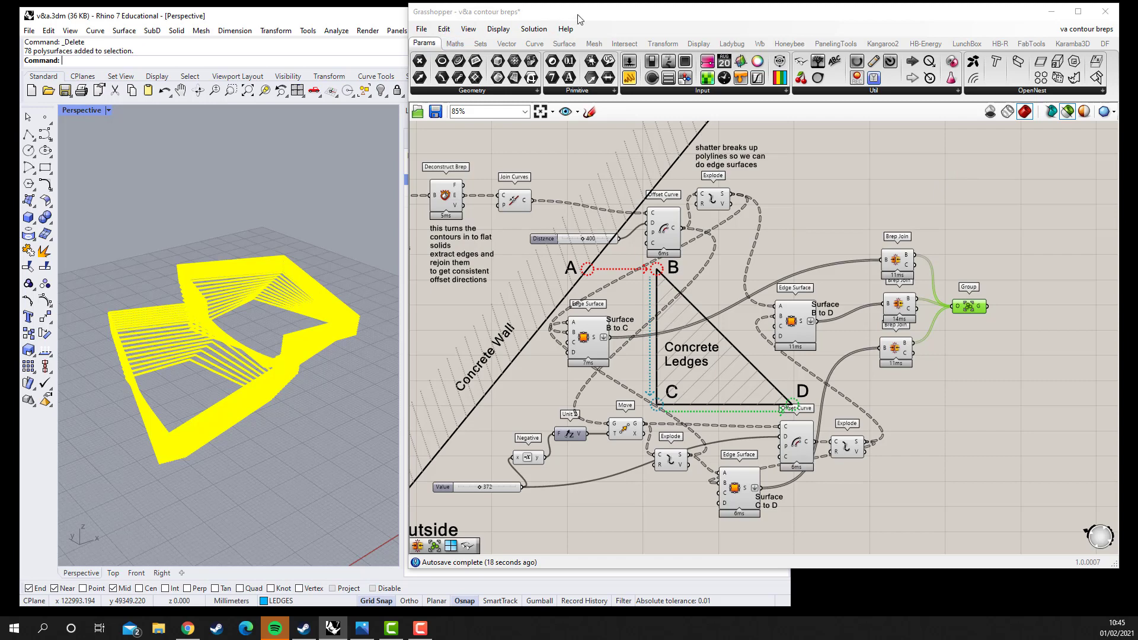
Step: Make MASS the current layer and switch the side view to Rendered display
left_click_drag(579, 20, 731, 25)
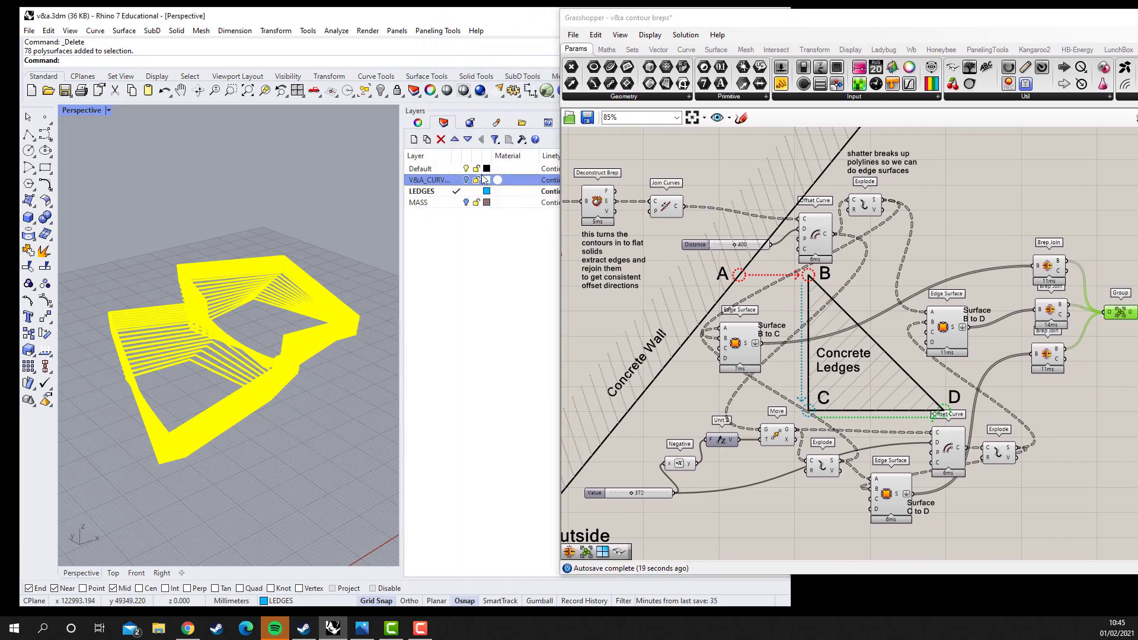
left_click(468, 203)
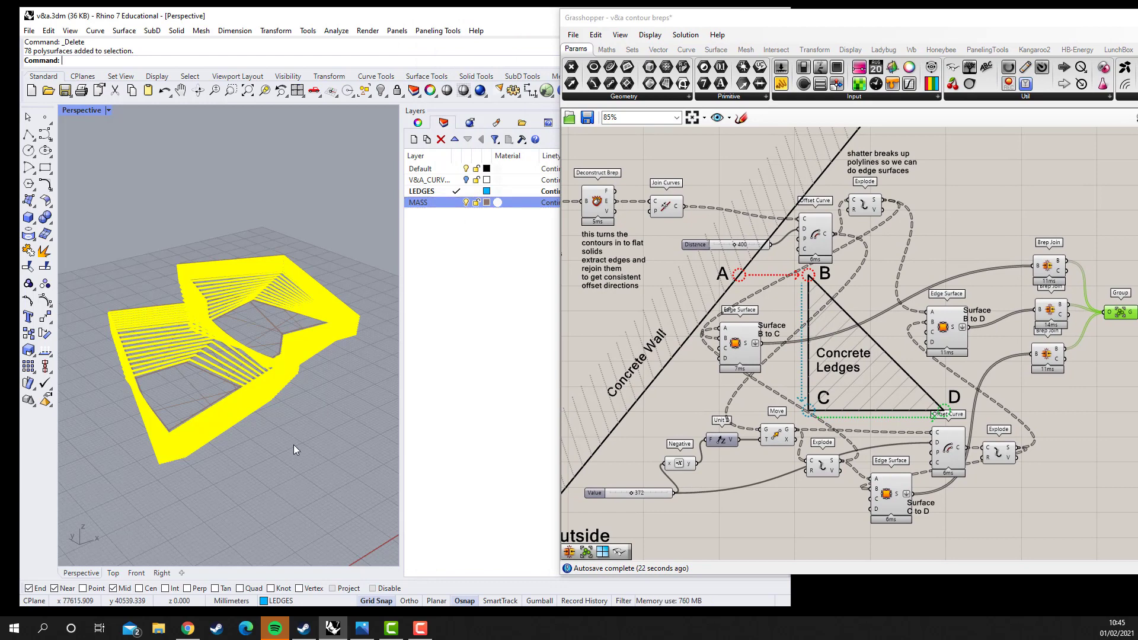
left_click(265, 455)
right_click_drag(265, 455, 115, 196)
middle_click(115, 196)
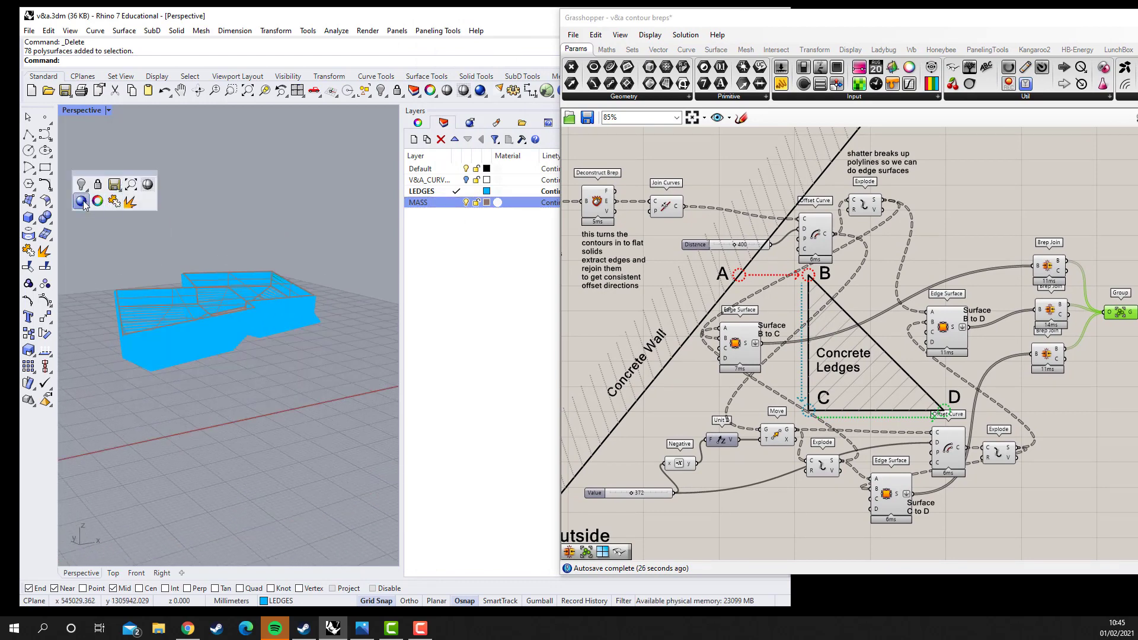
left_click(84, 206)
Step: Deselect the Grasshopper Group so ledges render white, and zoom in on the contoured walls
right_click_drag(158, 267, 294, 396)
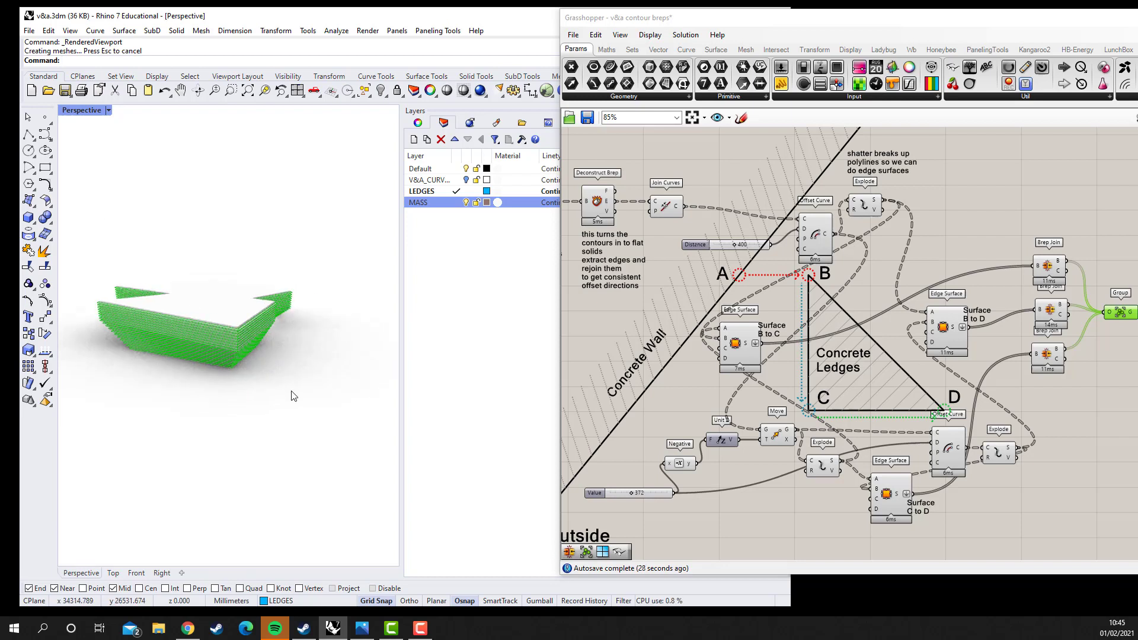
left_click(1126, 301)
right_click_drag(246, 379, 305, 344)
scroll(196, 351, "up", 3)
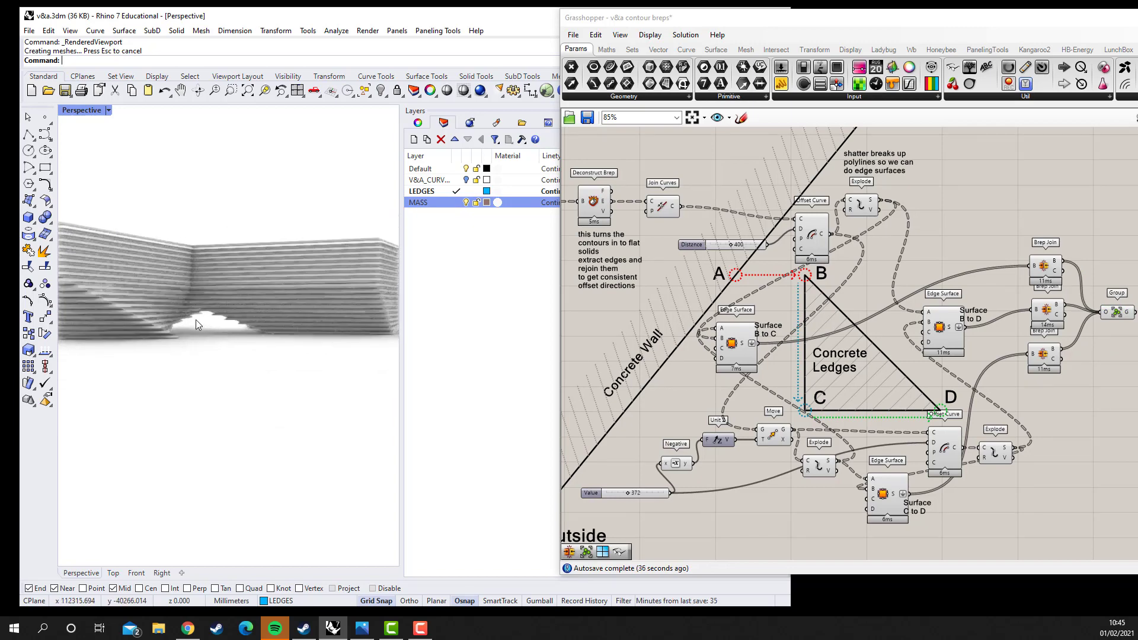
scroll(215, 339, "up", 5)
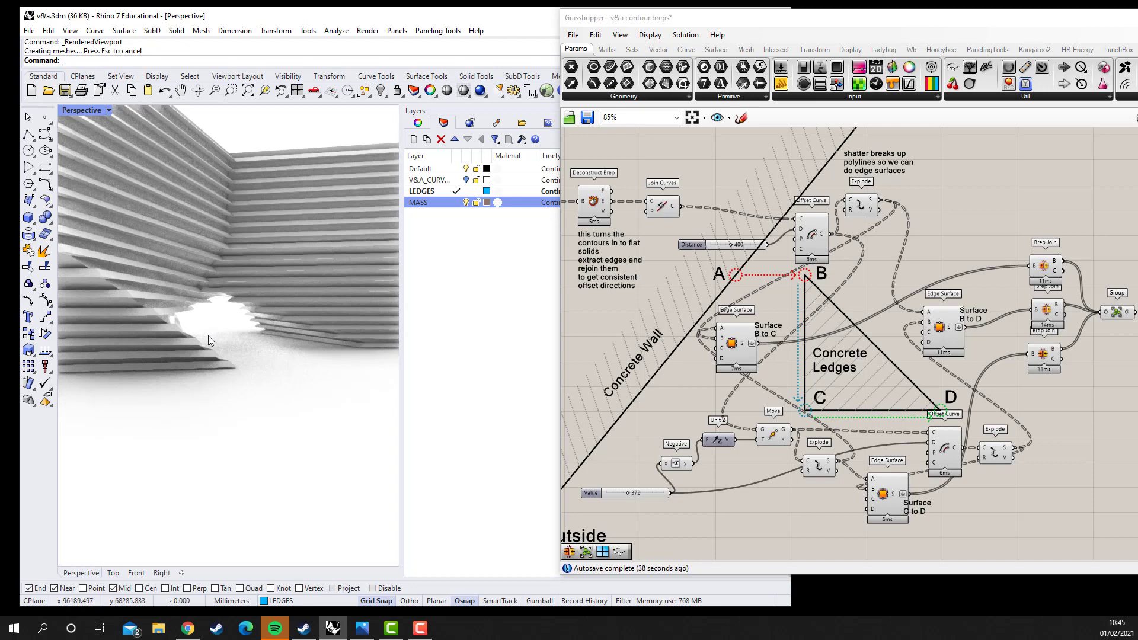
right_click_drag(234, 342, 155, 402)
right_click_drag(119, 204, 147, 242)
right_click_drag(187, 301, 148, 300)
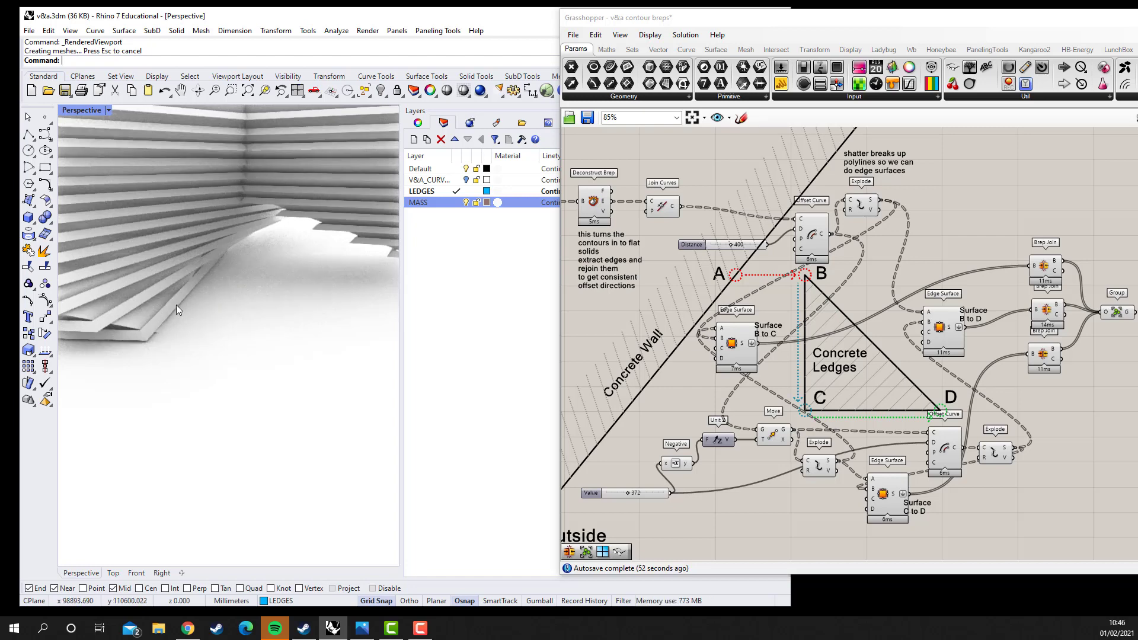
right_click_drag(176, 305, 188, 302)
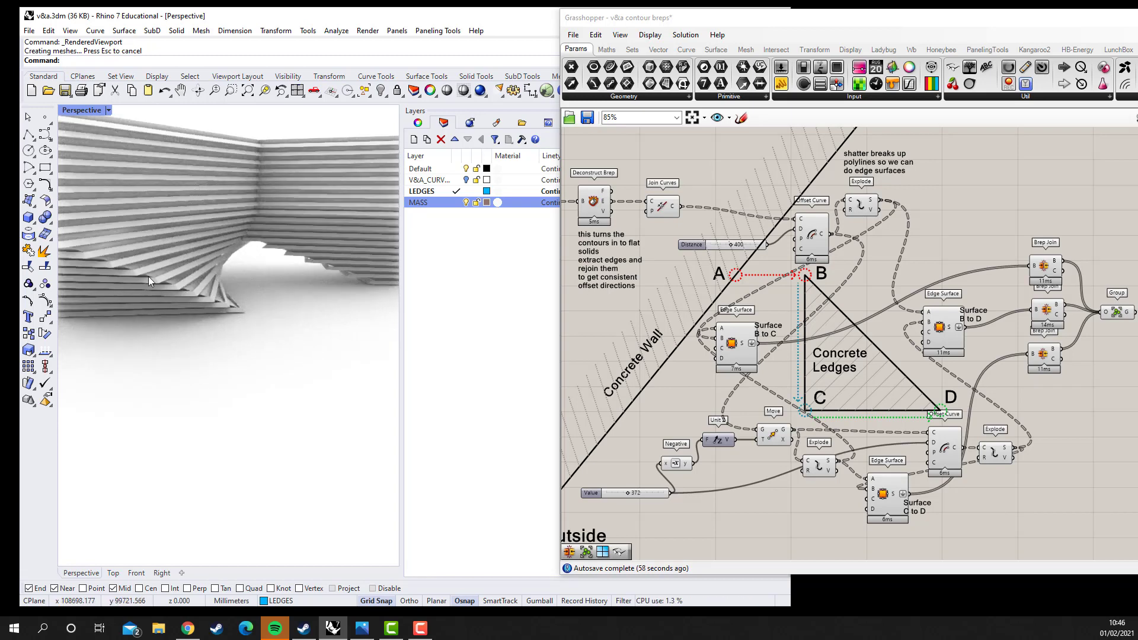
right_click_drag(200, 289, 210, 320)
right_click_drag(296, 332, 212, 319)
right_click_drag(223, 273, 250, 285)
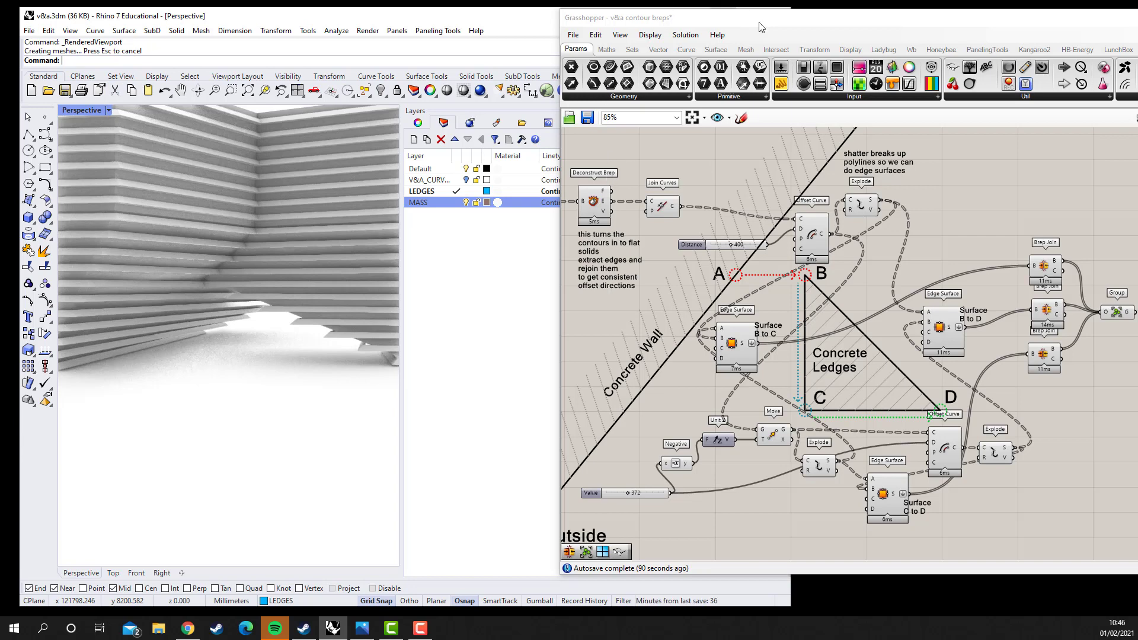
left_click_drag(762, 19, 620, 28)
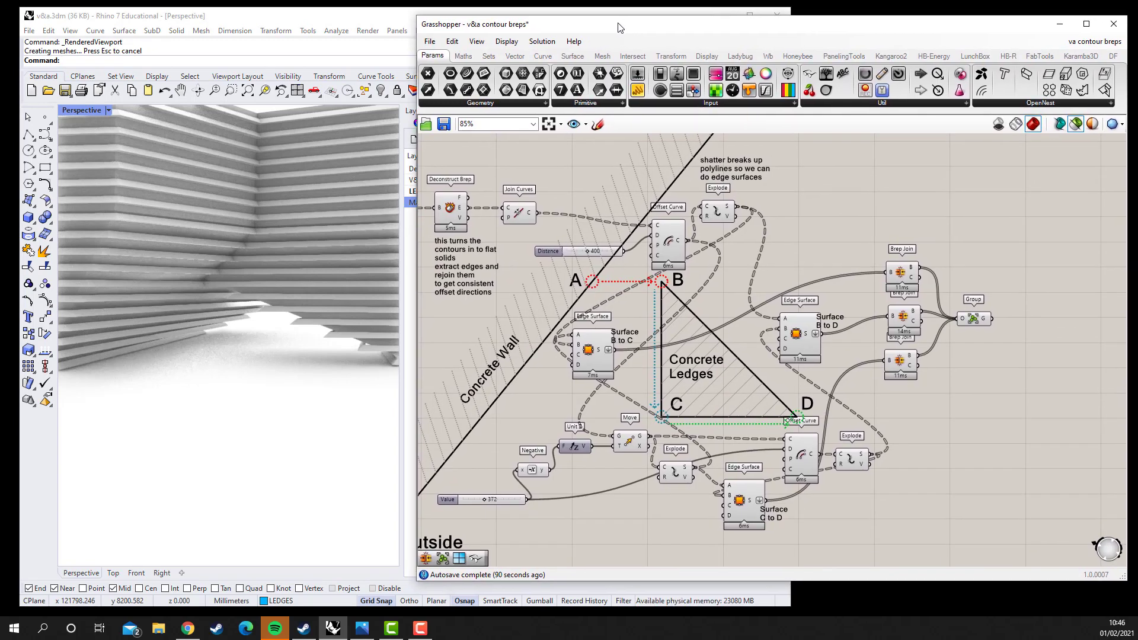
Step: Zoom out and pan the canvas to about 44% to show the whole 'V&A Me Mr. Kuma' definition
scroll(600, 351, "down", 3)
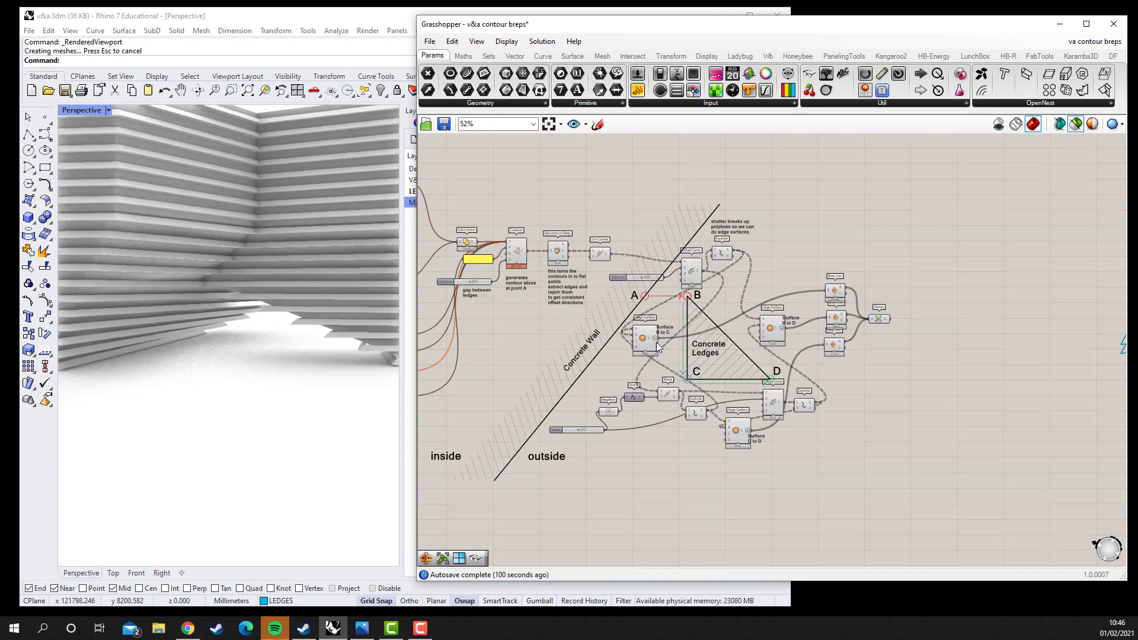
right_click_drag(600, 351, 650, 347)
scroll(649, 348, "up", 5)
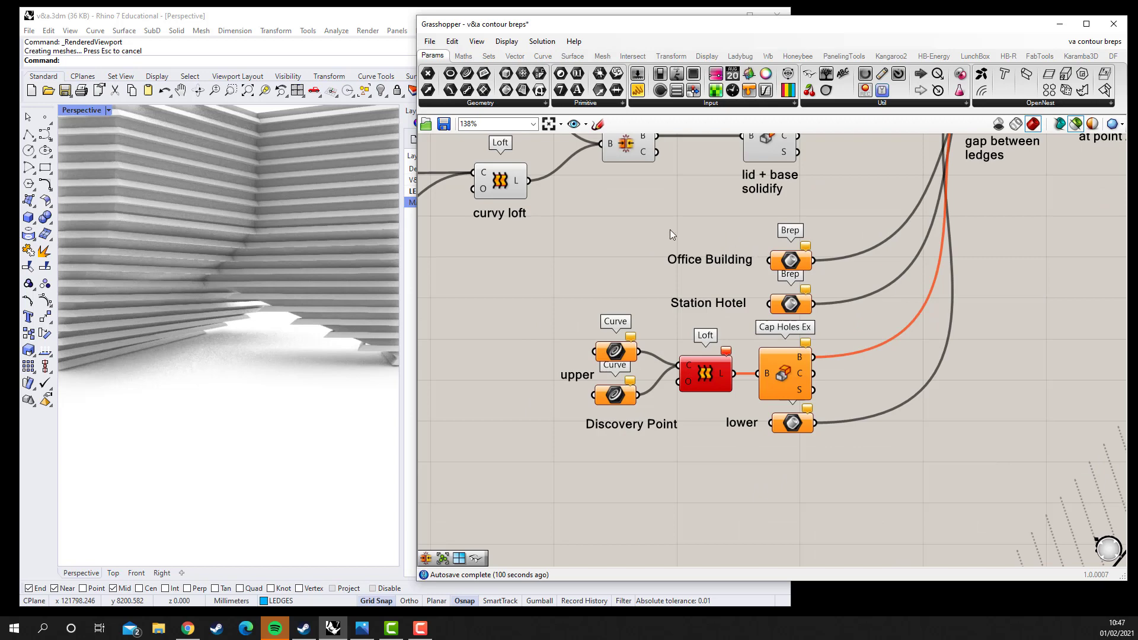
scroll(818, 280, "down", 5)
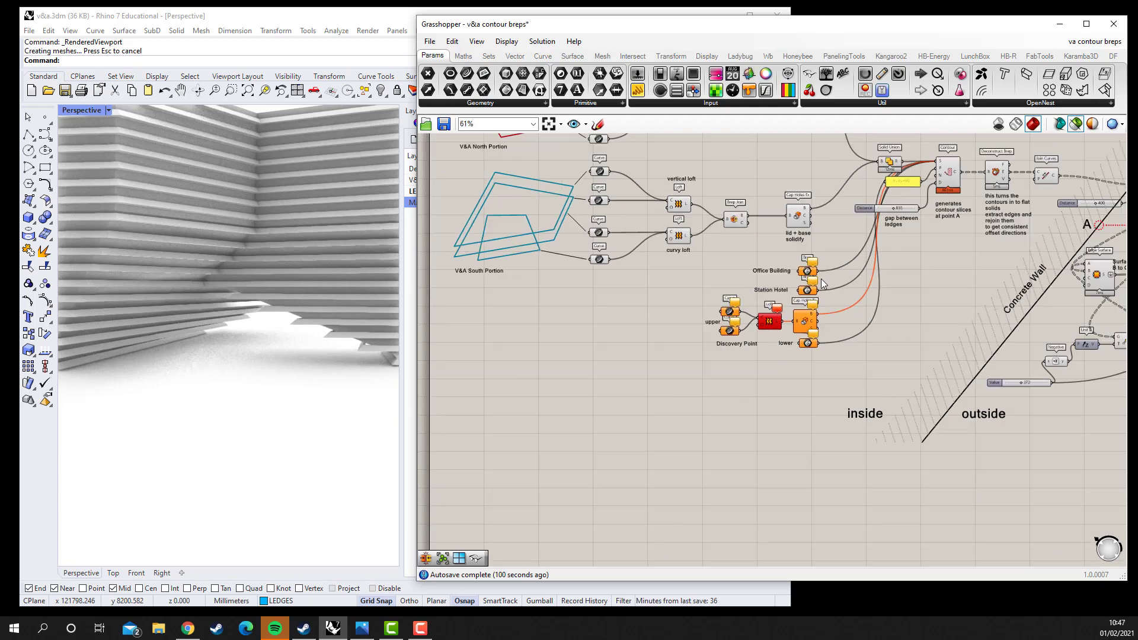
scroll(821, 279, "down", 3)
scroll(770, 347, "up", 2)
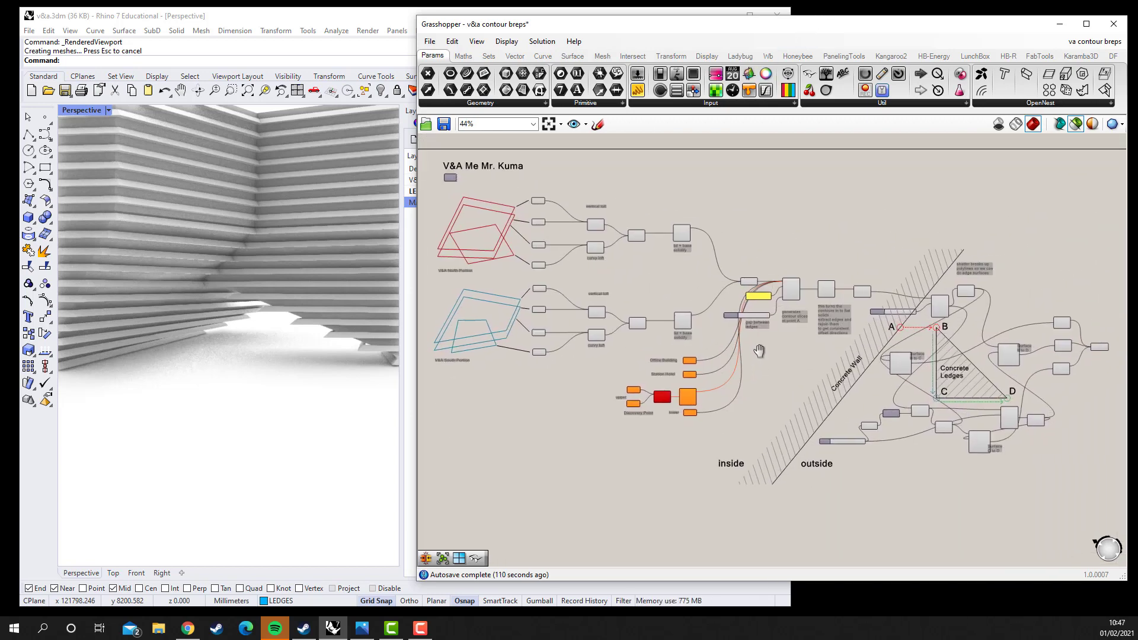